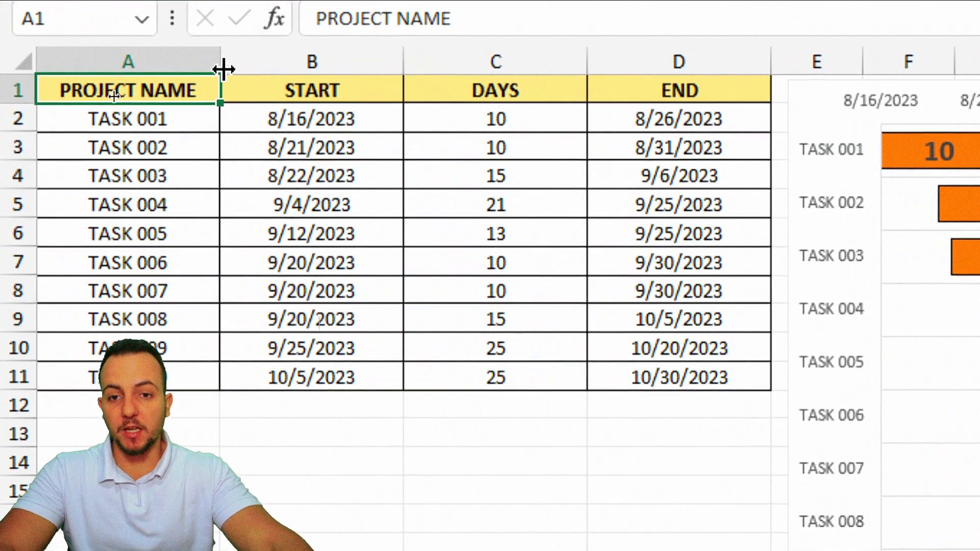
# Review the START, DAYS and END columns of the finished project table next to the Gantt chart
pyautogui.click(272, 45)
pyautogui.click(513, 48)
pyautogui.click(687, 69)
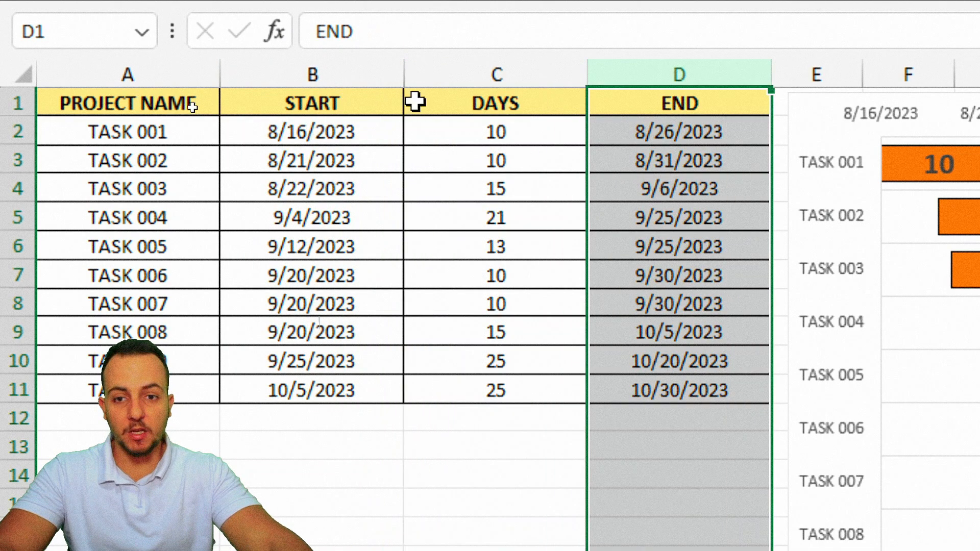
pyautogui.click(307, 77)
pyautogui.click(714, 72)
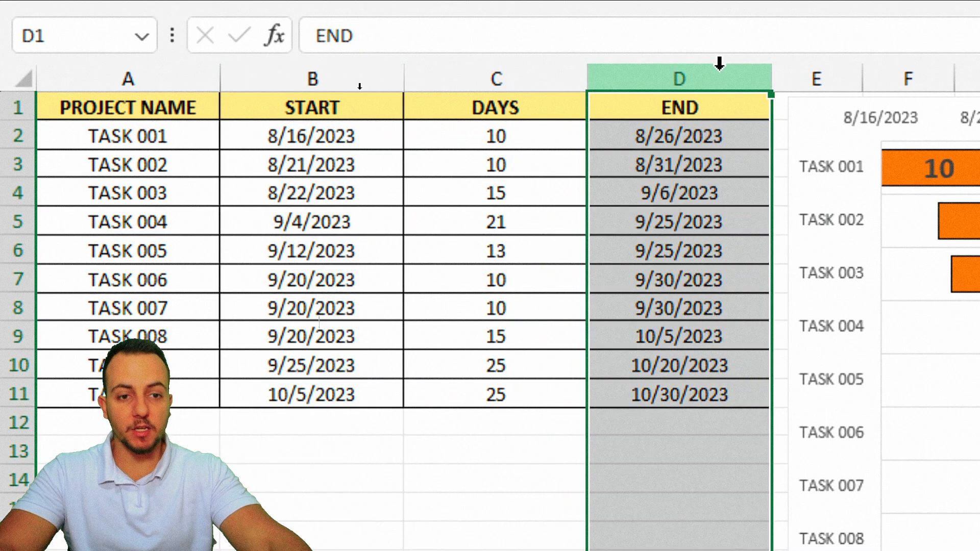
pyautogui.click(533, 77)
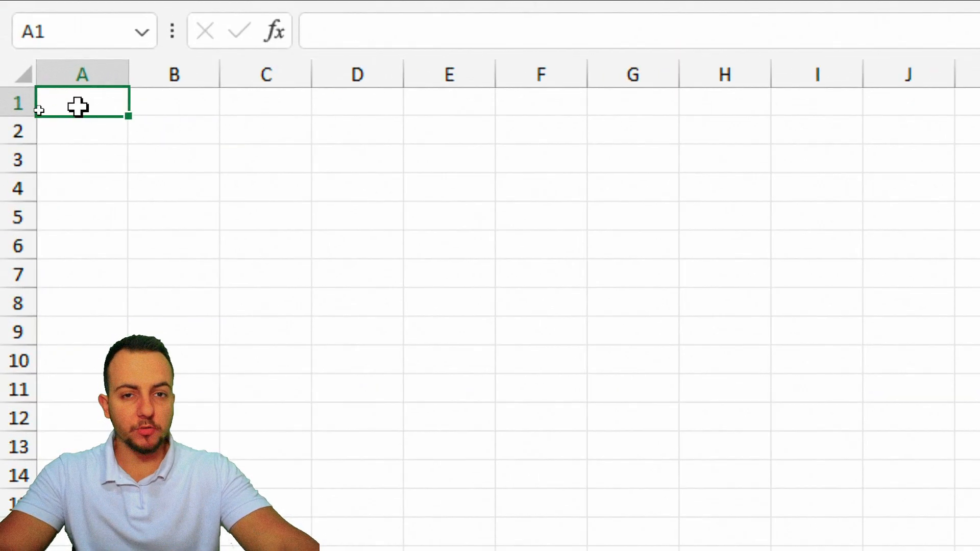
# Enter the headers PROJECT NAME, START, DAYS and END in A1:D1 and widen columns A to D equally to fit them
pyautogui.moveTo(99, 108); pyautogui.dragTo(342, 300)
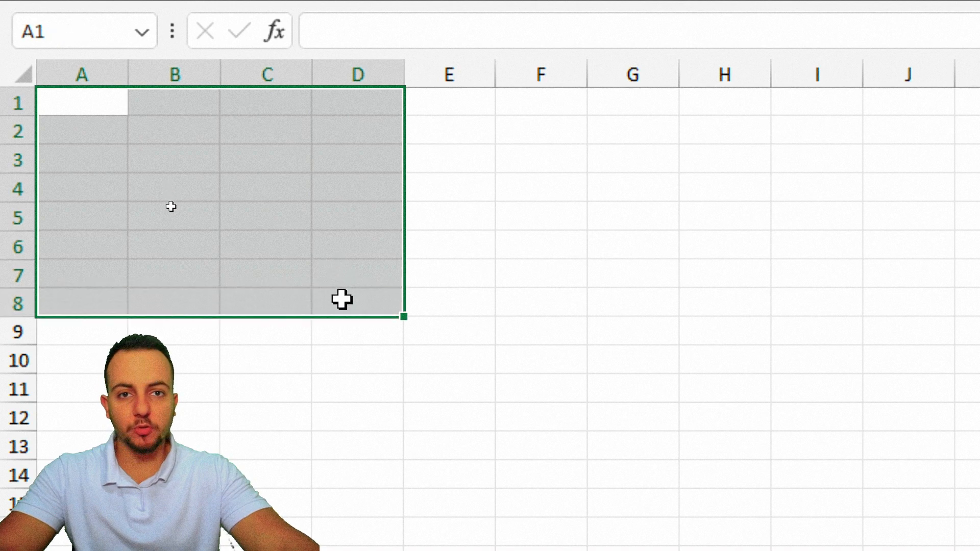
pyautogui.click(61, 96)
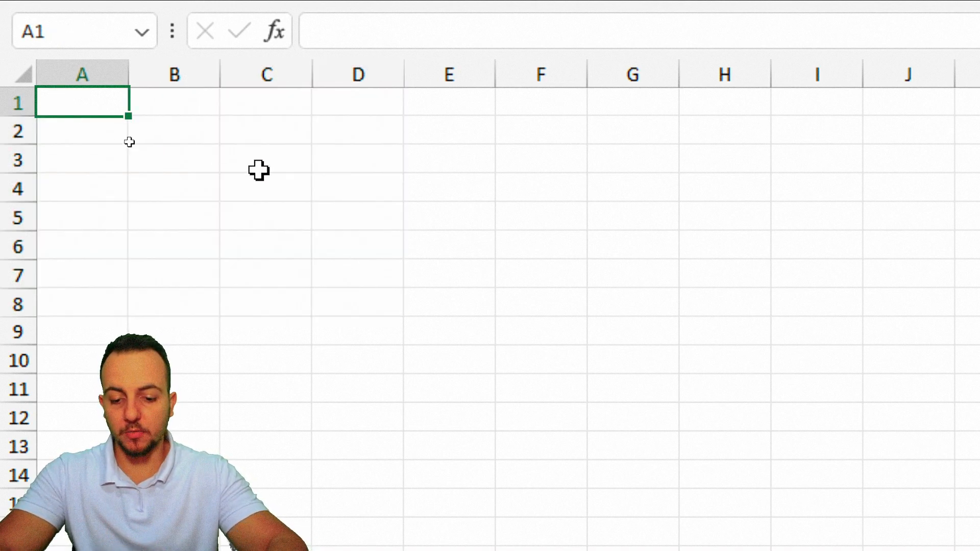
pyautogui.write('PROJECT NAME')
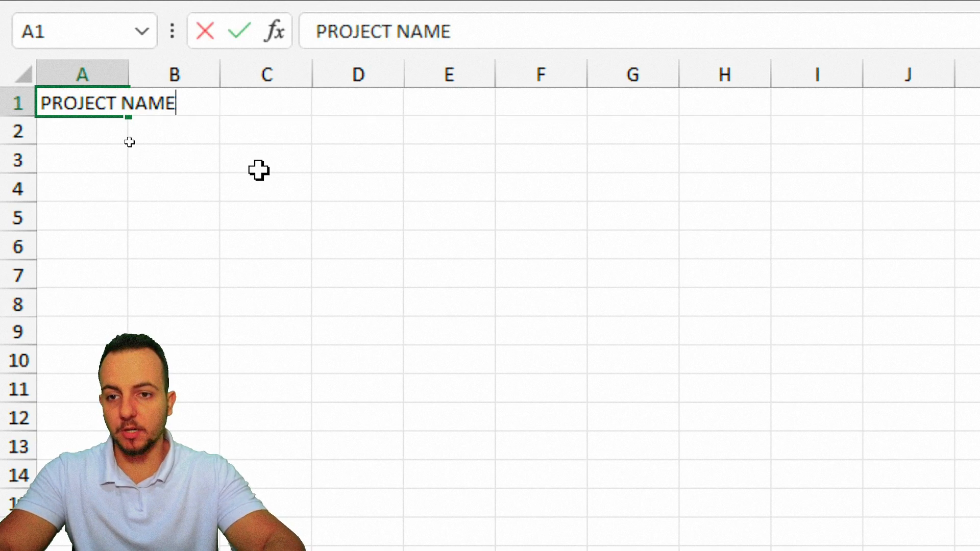
pyautogui.press('Tab')
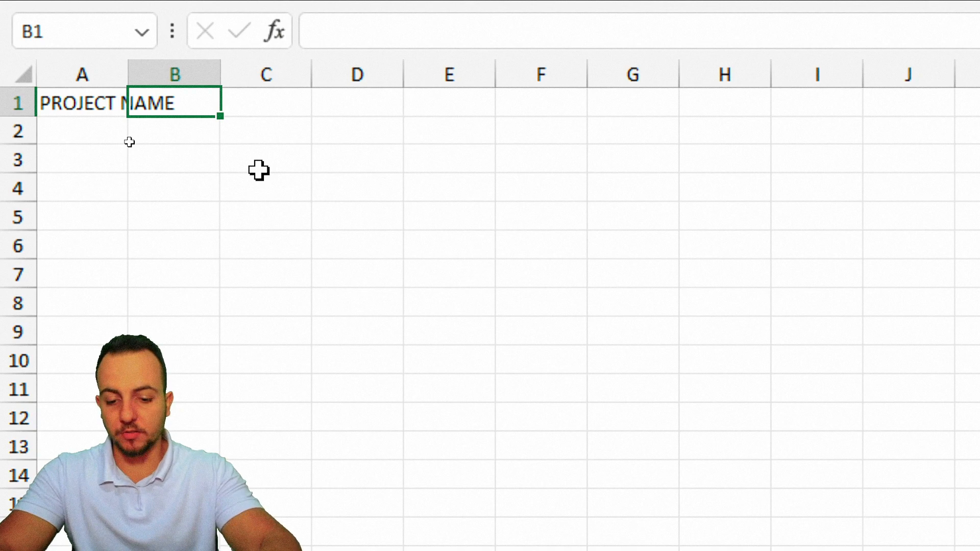
pyautogui.write('START')
pyautogui.press('Tab')
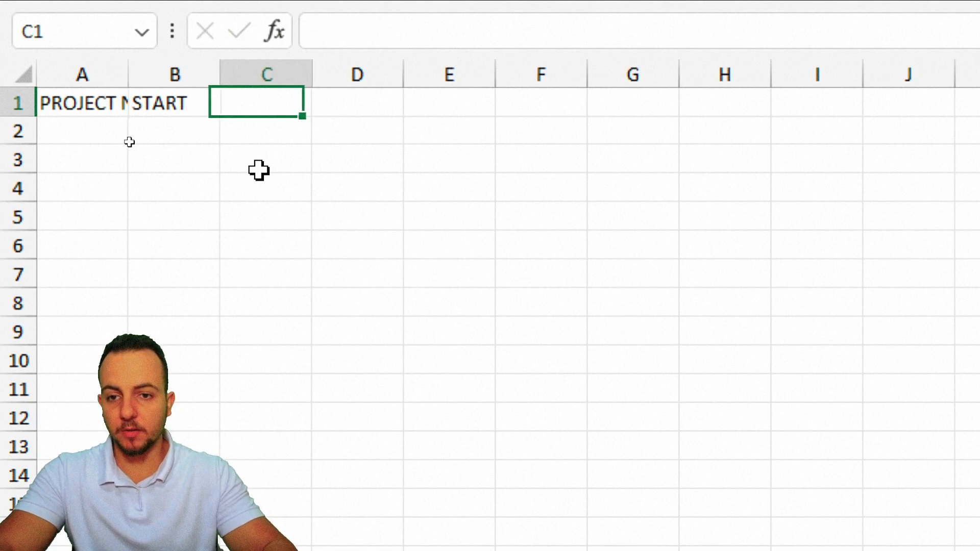
pyautogui.write('DAYS')
pyautogui.press('Tab')
pyautogui.write('END')
pyautogui.press('Return')
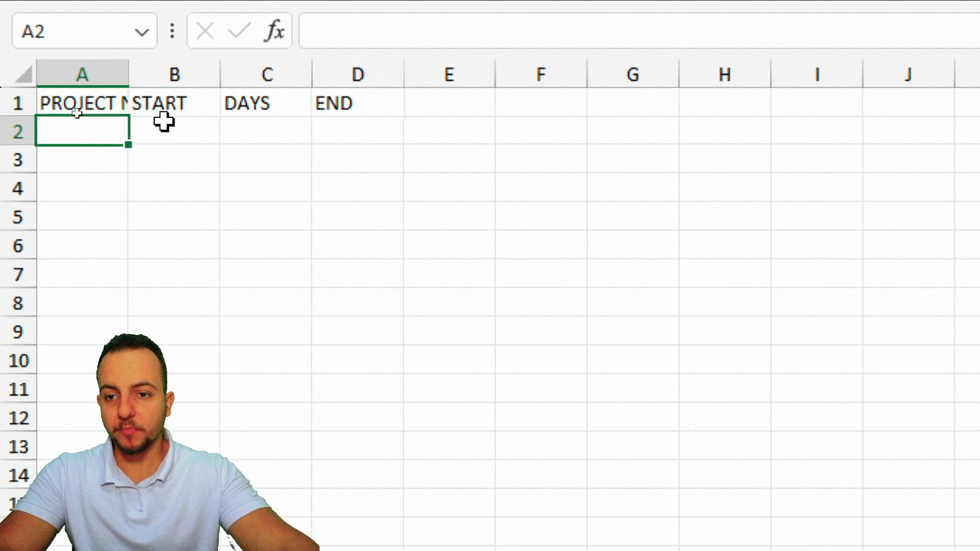
pyautogui.moveTo(103, 67); pyautogui.dragTo(321, 64)
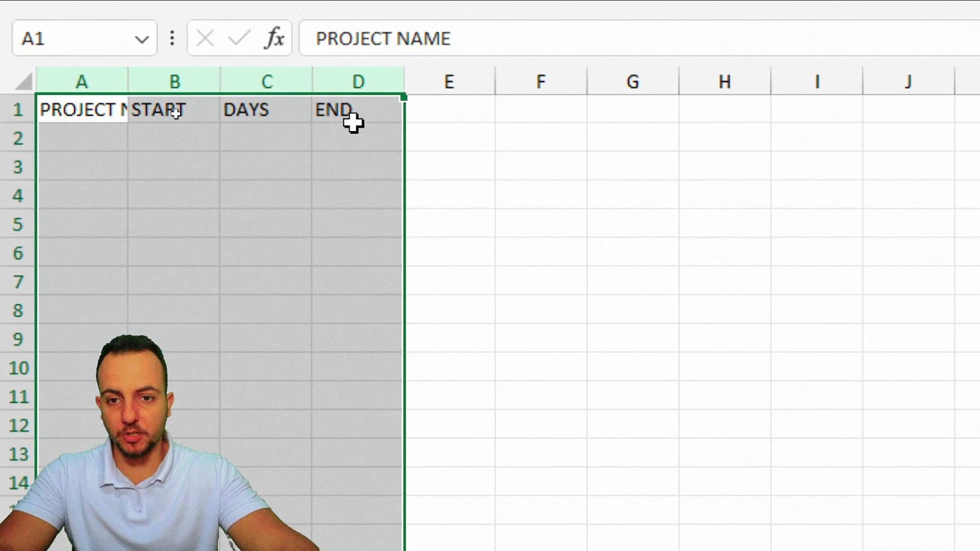
pyautogui.moveTo(309, 86); pyautogui.dragTo(402, 79)
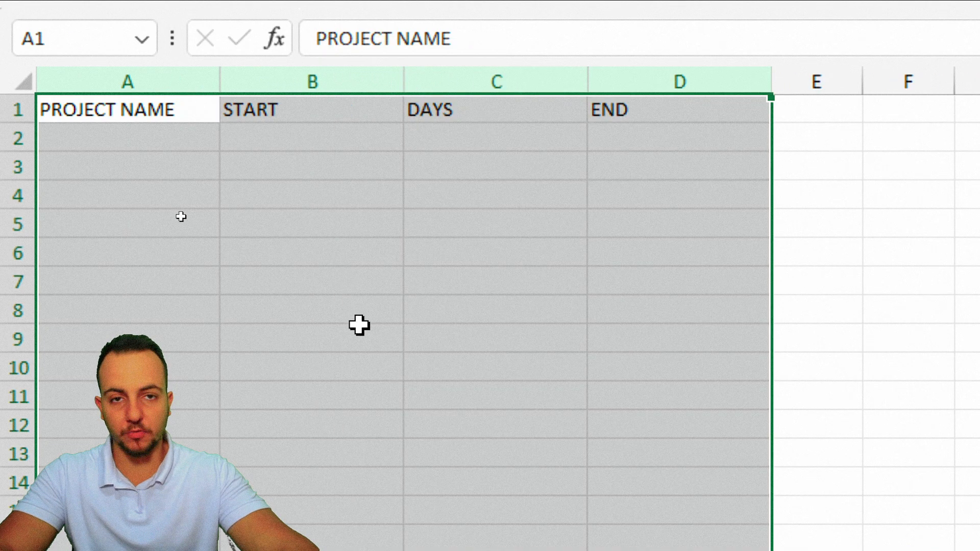
# Enter TASK 001 in A2 and fill the series down to A11
pyautogui.click(129, 148)
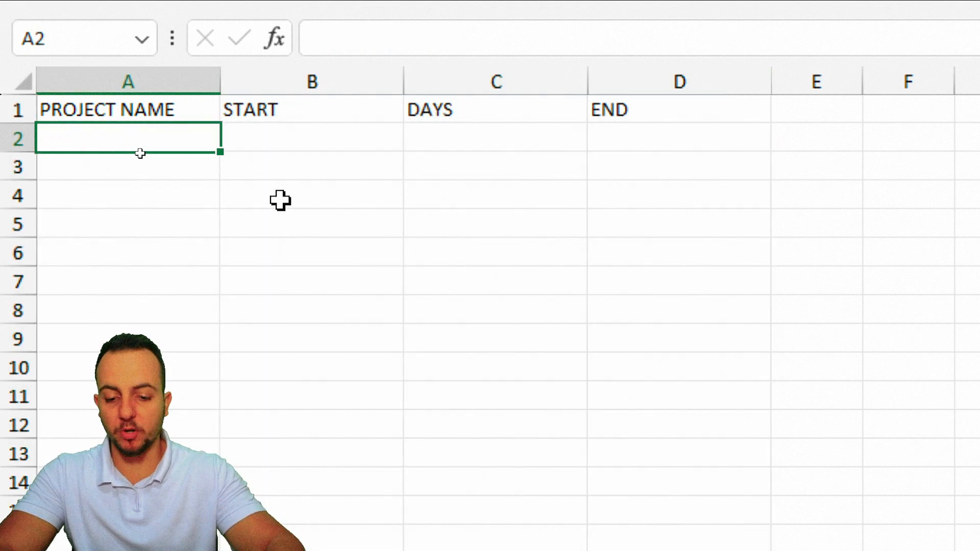
pyautogui.write('TA')
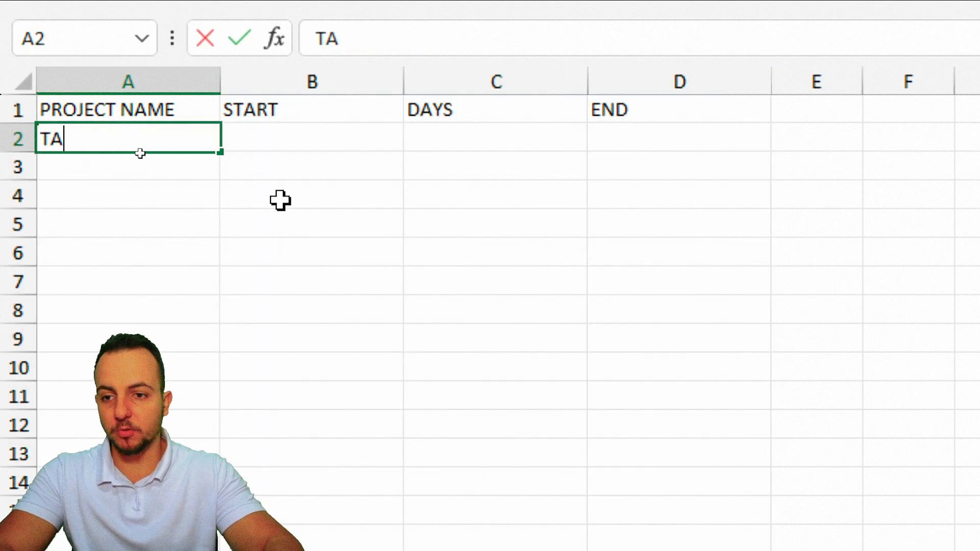
pyautogui.write('SK 001')
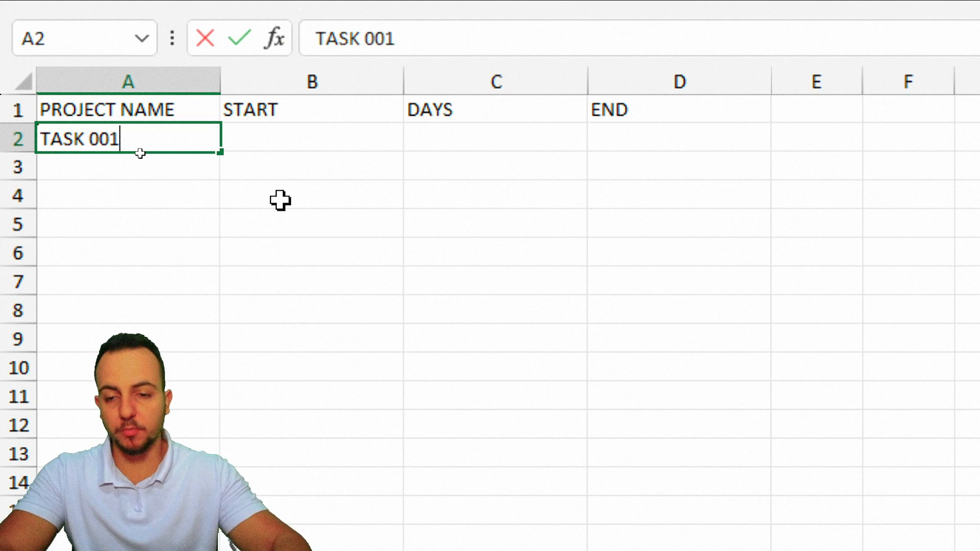
pyautogui.press('Return')
pyautogui.click(194, 140)
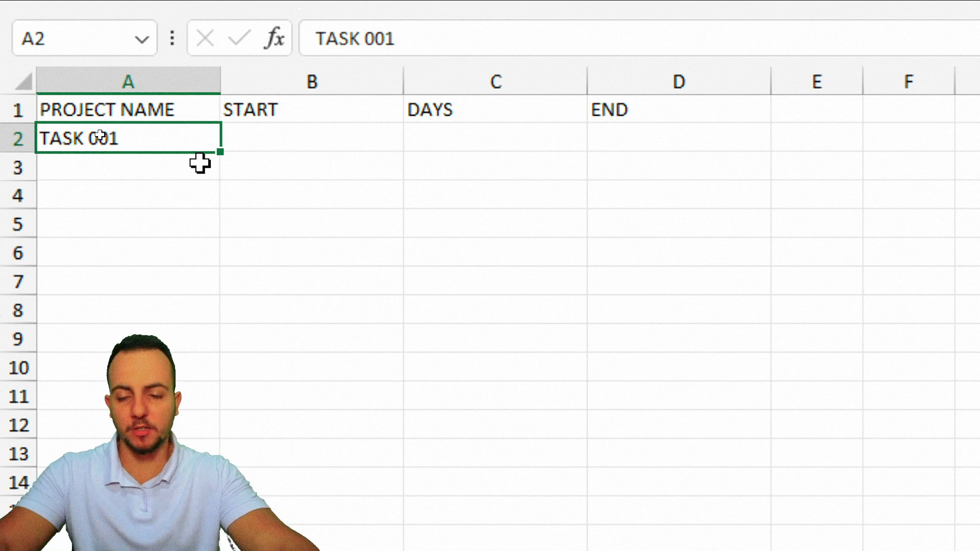
pyautogui.moveTo(218, 155); pyautogui.dragTo(201, 406)
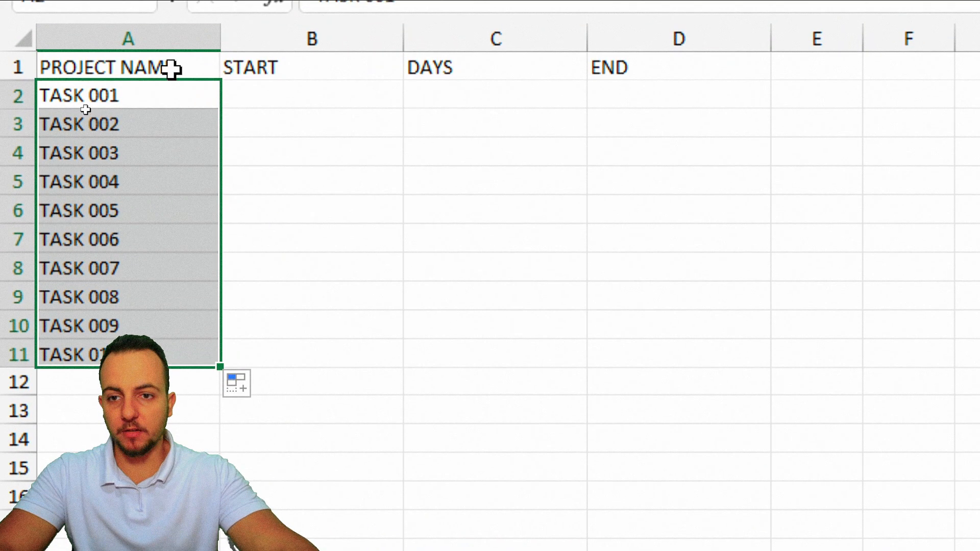
# Center the contents of A1:D11 horizontally and vertically and apply all borders to the range
pyautogui.moveTo(171, 69); pyautogui.dragTo(659, 353)
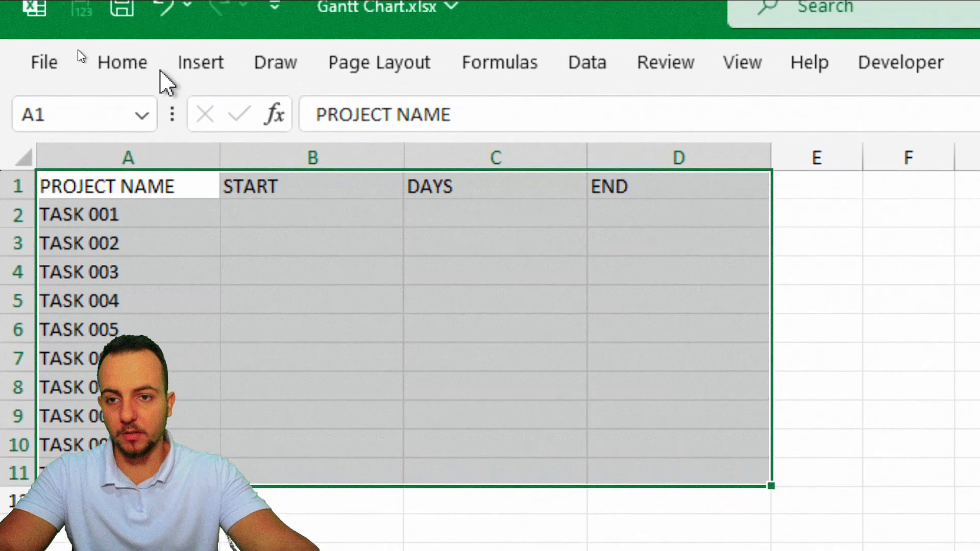
pyautogui.click(144, 69)
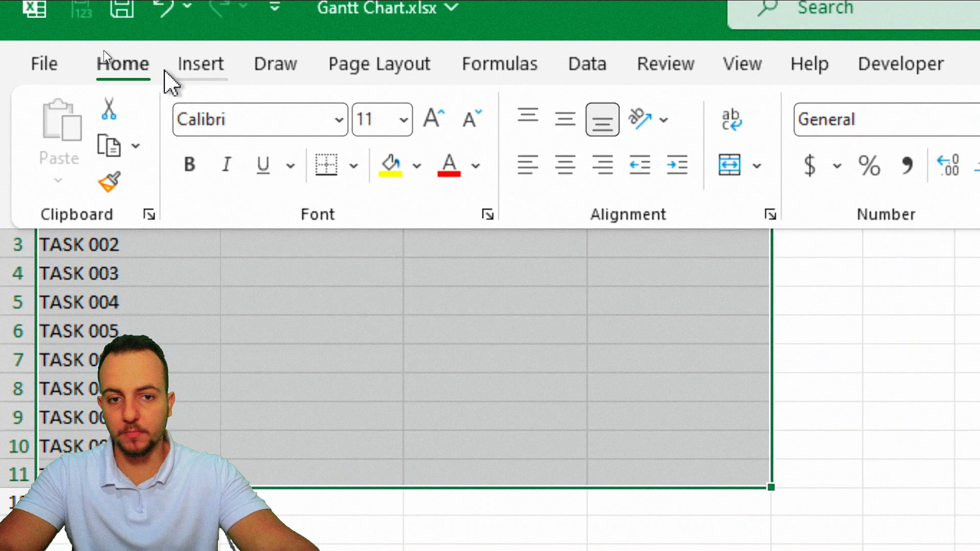
pyautogui.click(565, 123)
pyautogui.click(567, 168)
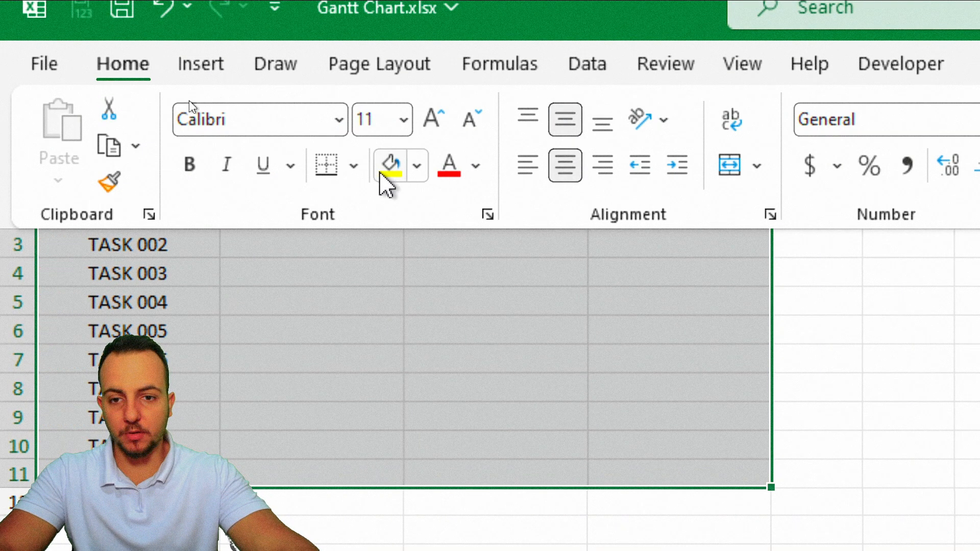
pyautogui.click(357, 174)
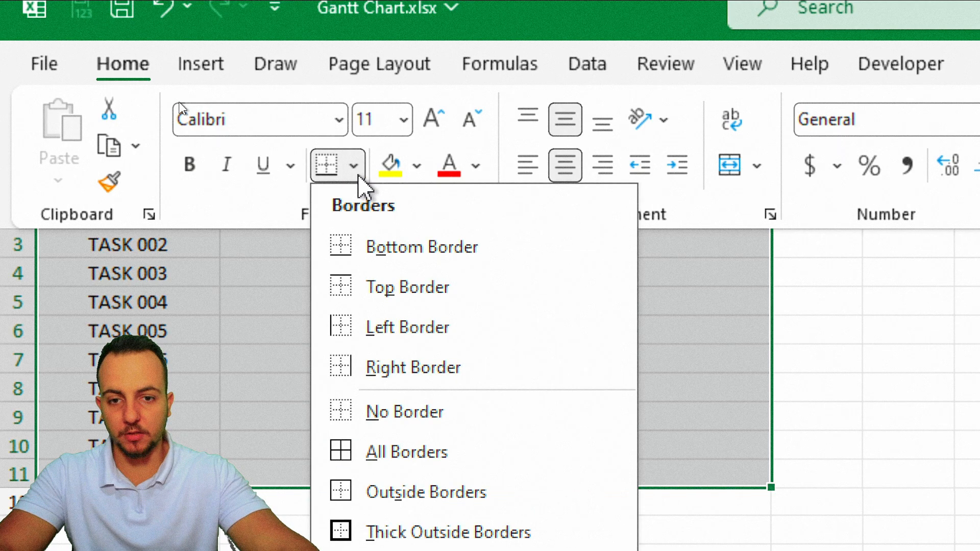
pyautogui.click(418, 452)
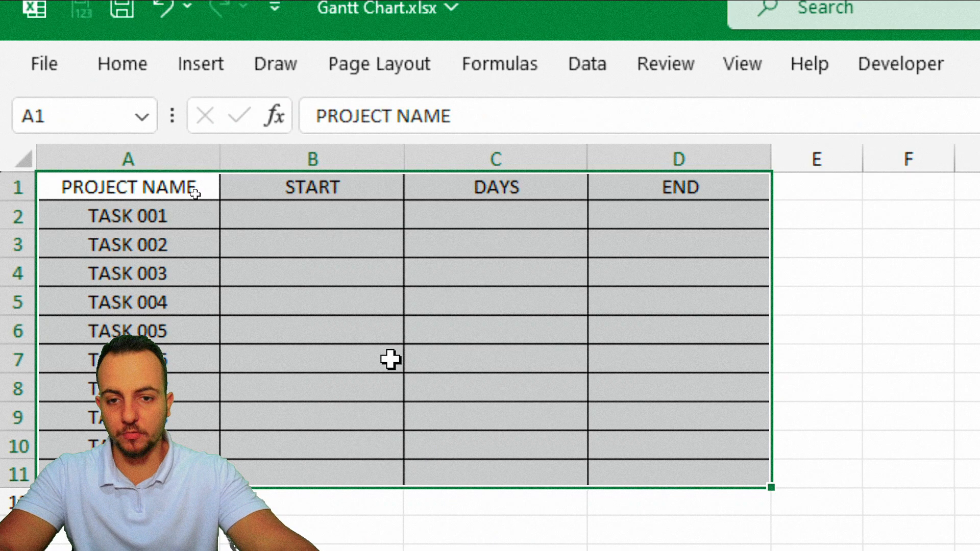
pyautogui.click(389, 357)
# Make the header row A1:D1 bold and fill it with a light gold theme color
pyautogui.moveTo(175, 189); pyautogui.dragTo(625, 195)
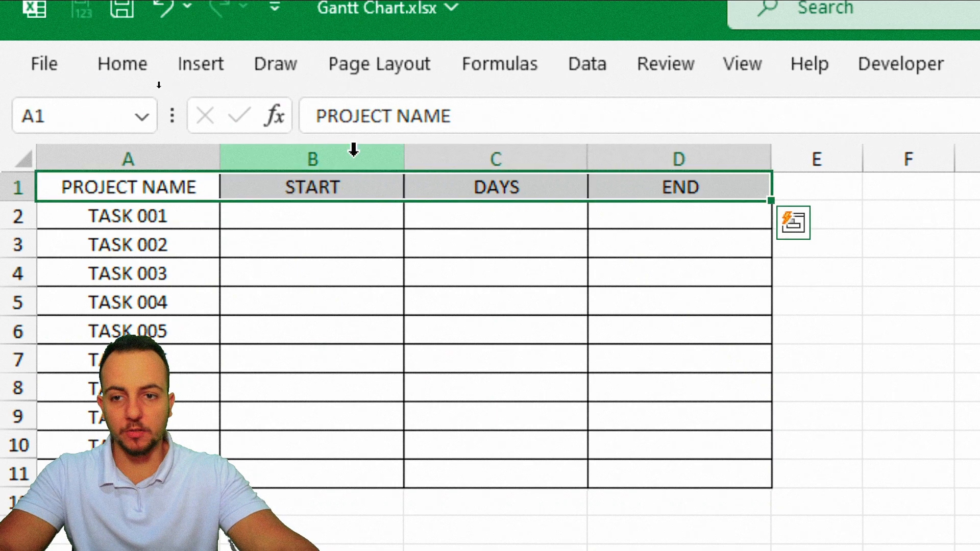
pyautogui.click(105, 66)
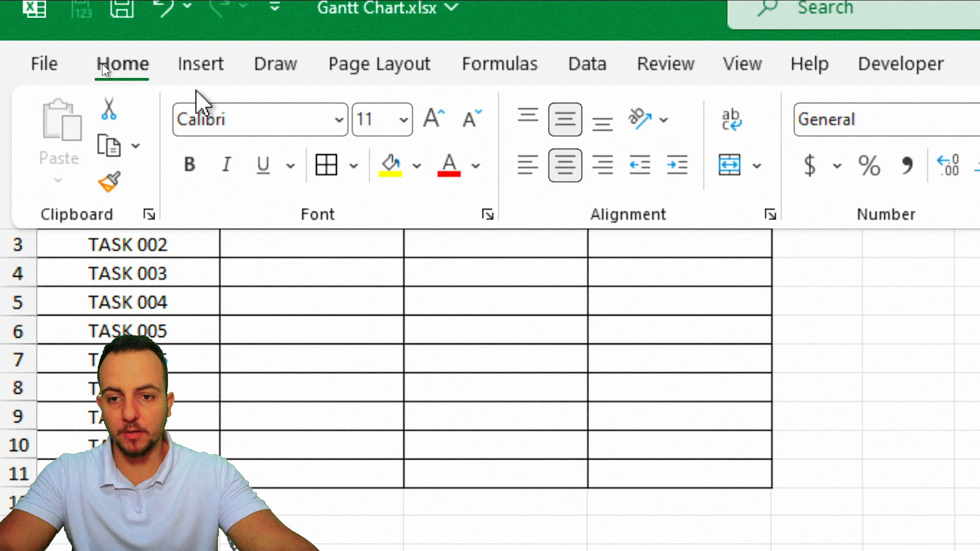
pyautogui.click(191, 166)
pyautogui.click(417, 166)
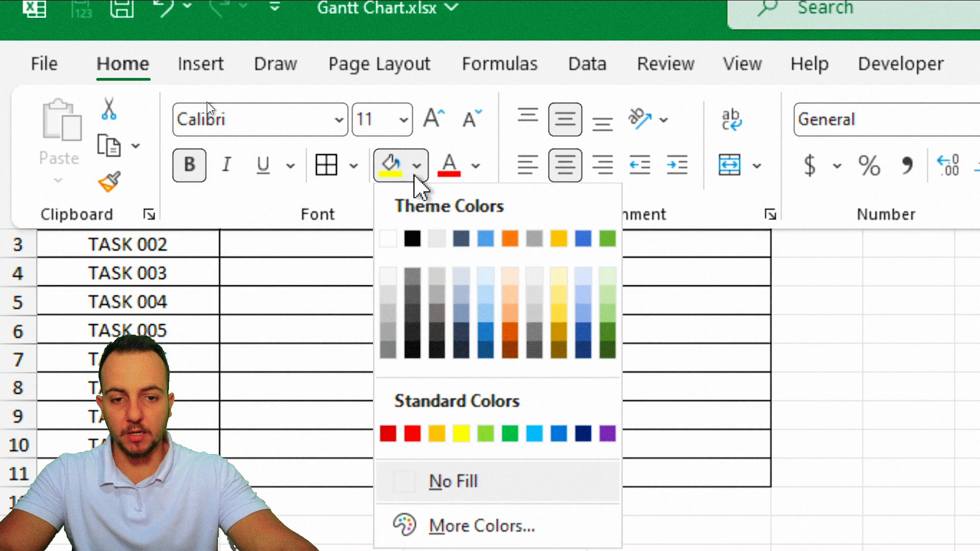
pyautogui.click(563, 301)
pyautogui.click(317, 270)
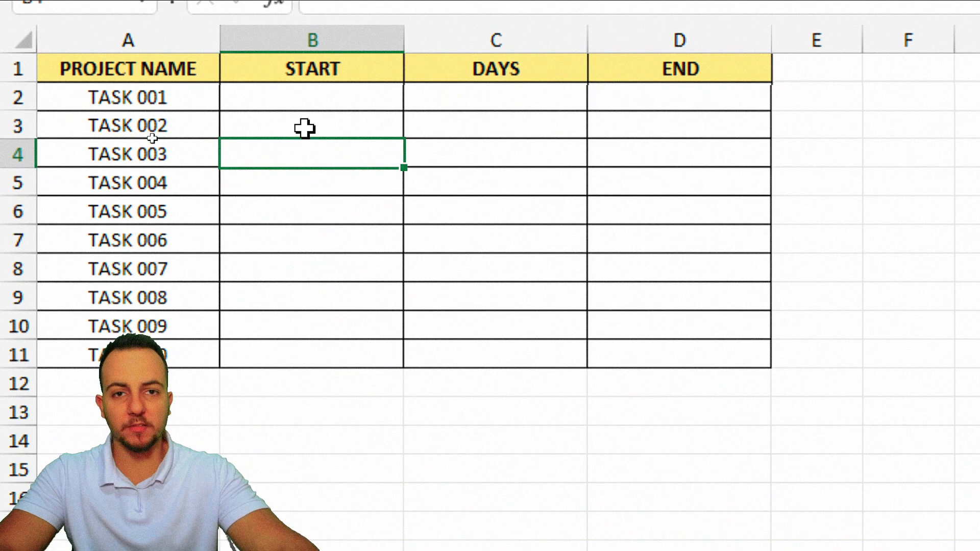
# Enter today's date, 8/16/2023, in B2 as the start date of TASK 001
pyautogui.moveTo(309, 69); pyautogui.dragTo(292, 362)
pyautogui.click(338, 123)
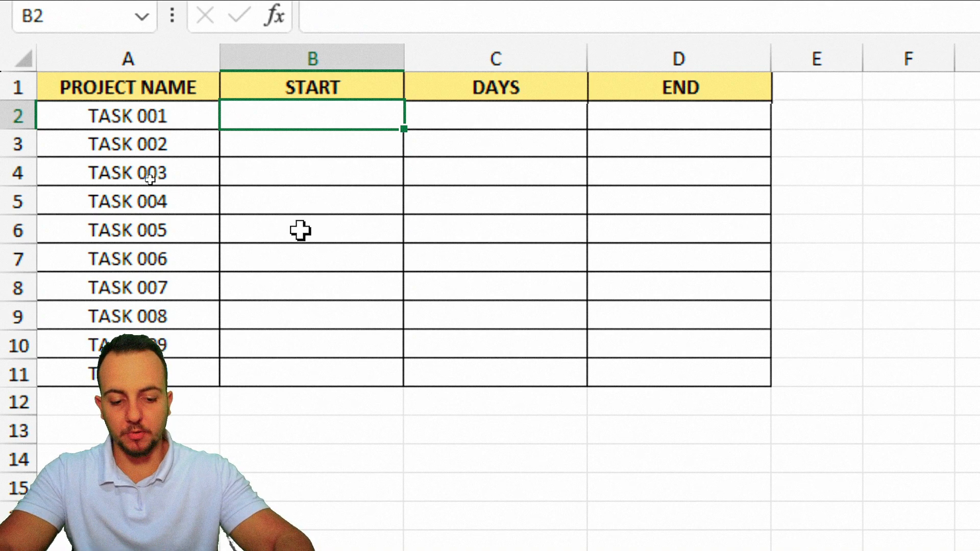
pyautogui.hotkey('ctrl', ';')
pyautogui.press('Return')
pyautogui.click(354, 120)
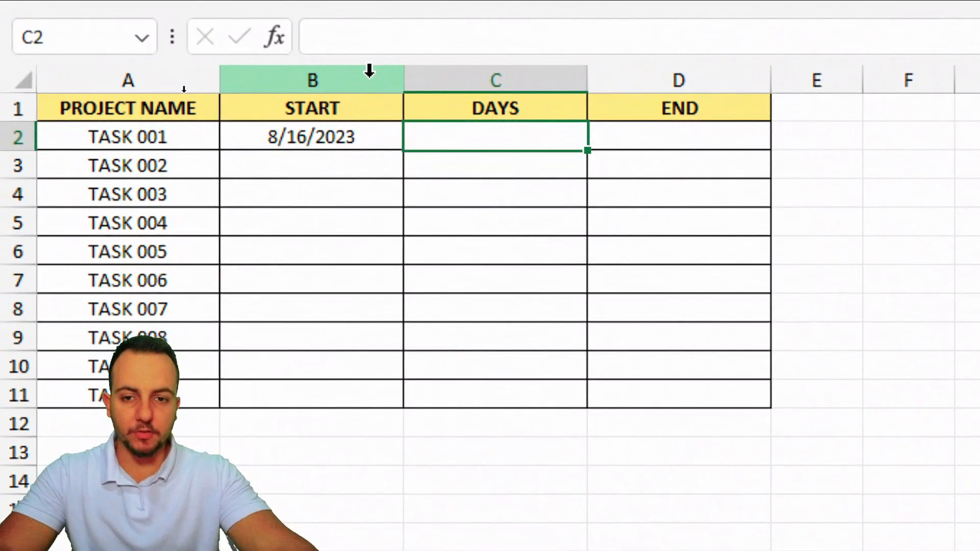
pyautogui.click(351, 68)
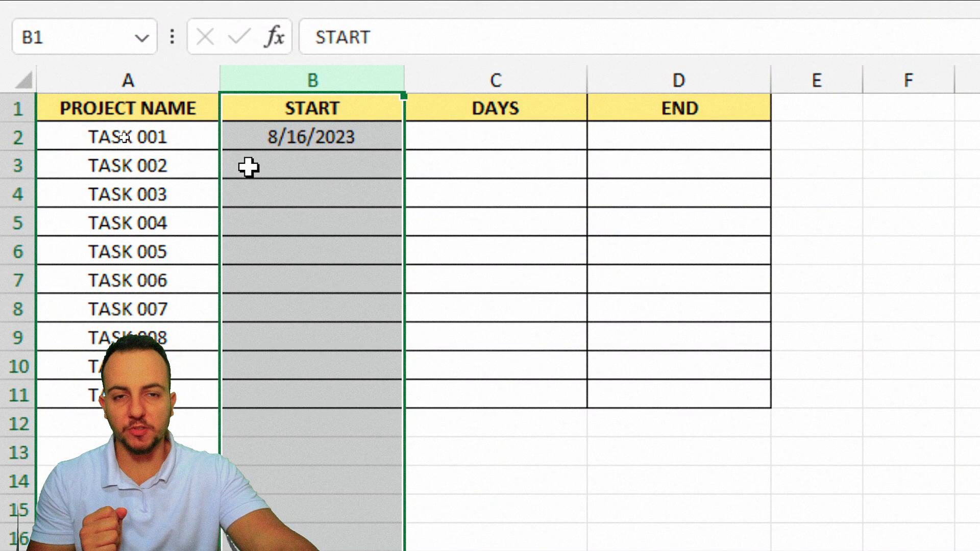
pyautogui.click(524, 77)
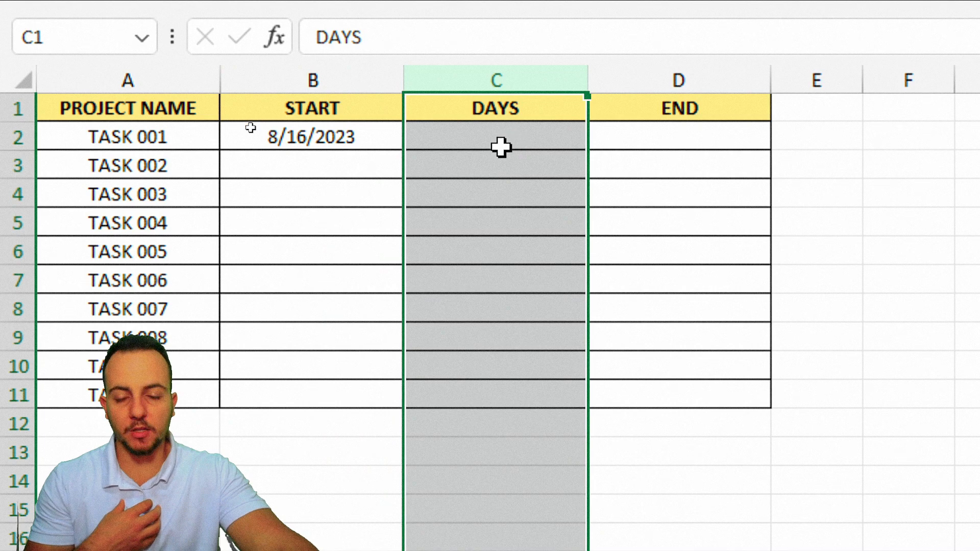
pyautogui.moveTo(361, 147); pyautogui.dragTo(543, 142)
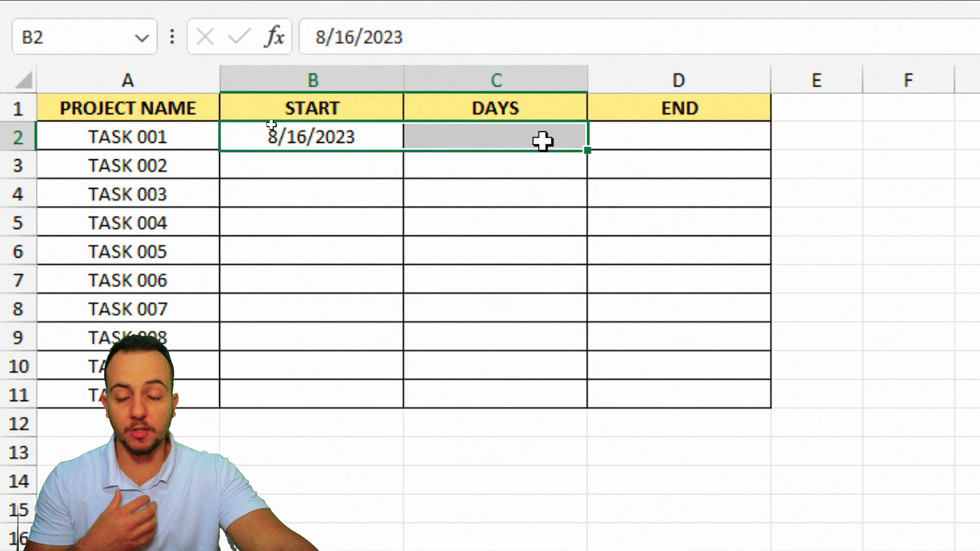
pyautogui.press('Down')
pyautogui.hotkey('shift', 'space')
pyautogui.press('Down')
pyautogui.hotkey('shift', 'space')
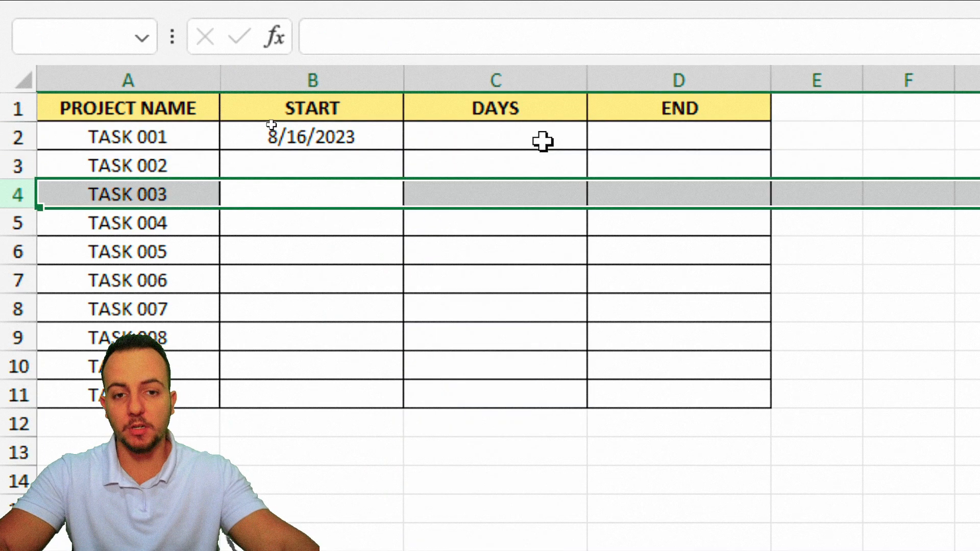
pyautogui.click(494, 81)
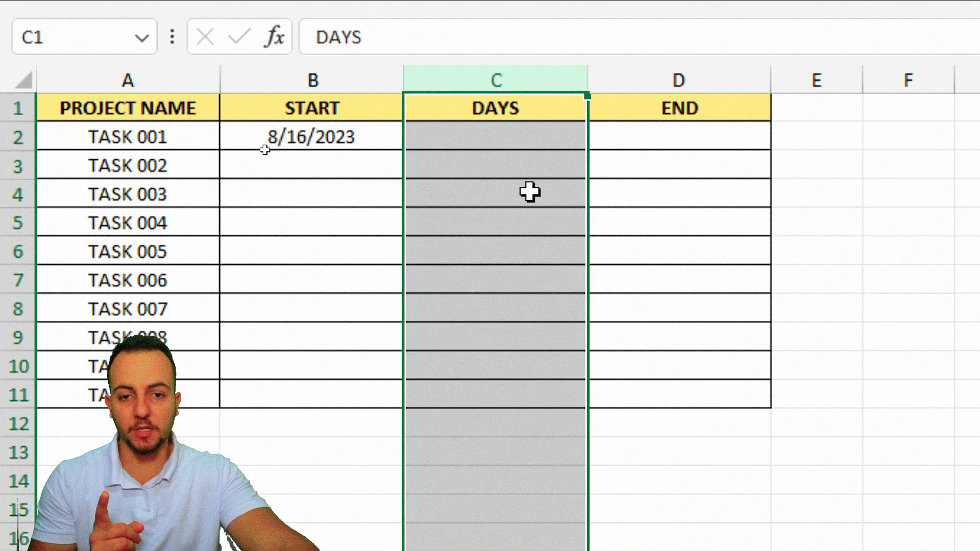
pyautogui.click(506, 141)
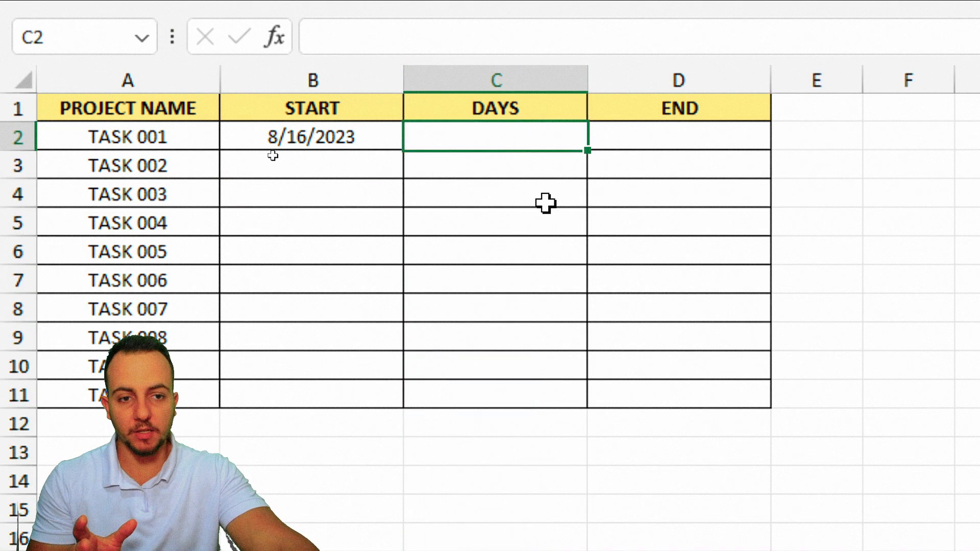
pyautogui.click(700, 137)
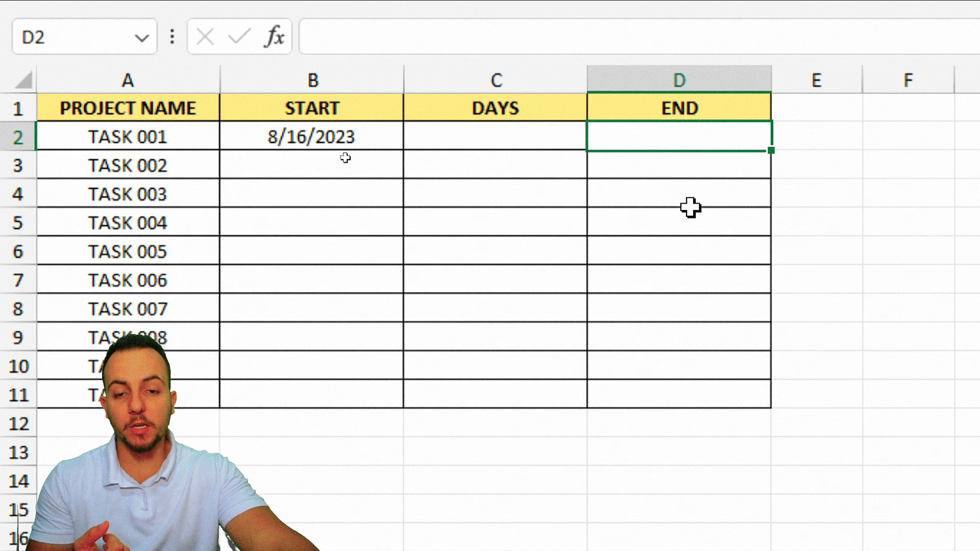
pyautogui.click(691, 81)
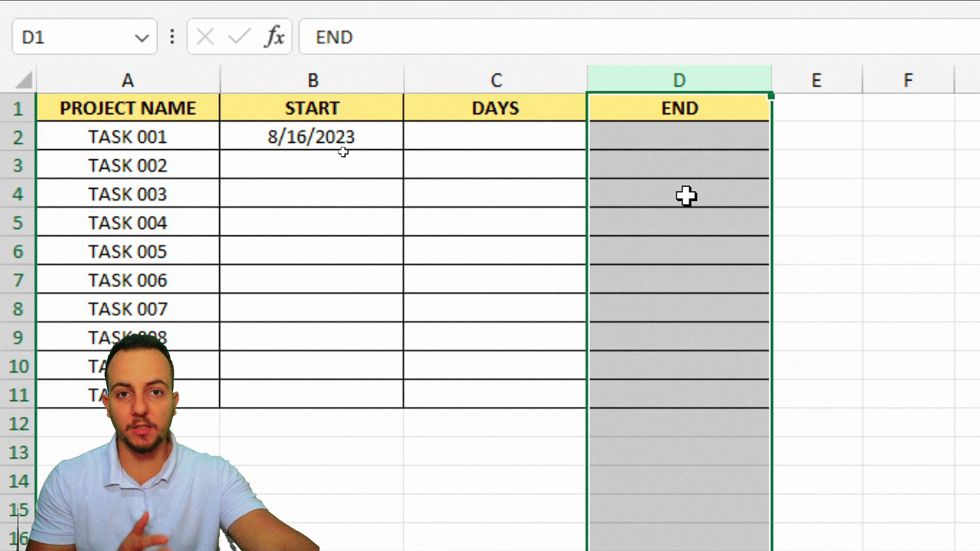
pyautogui.click(496, 81)
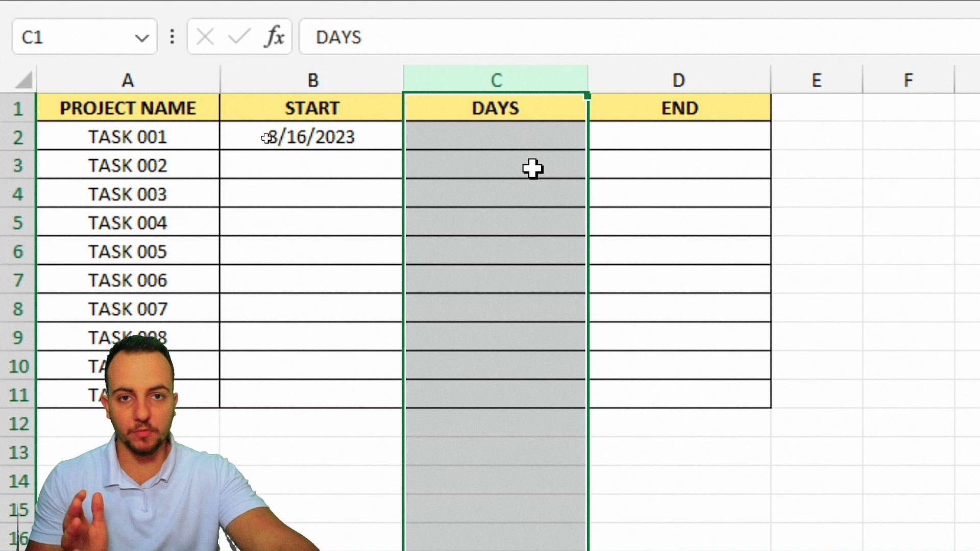
pyautogui.click(508, 140)
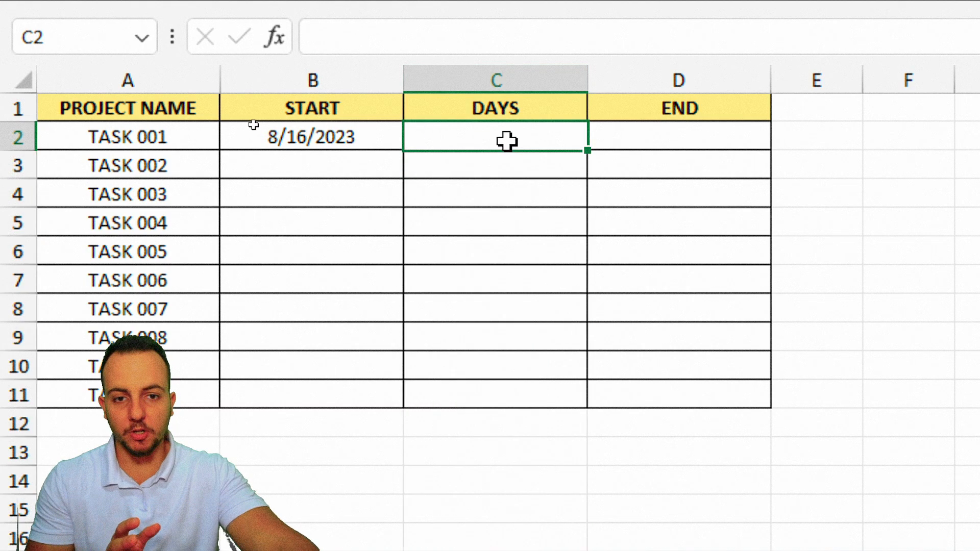
pyautogui.click(509, 79)
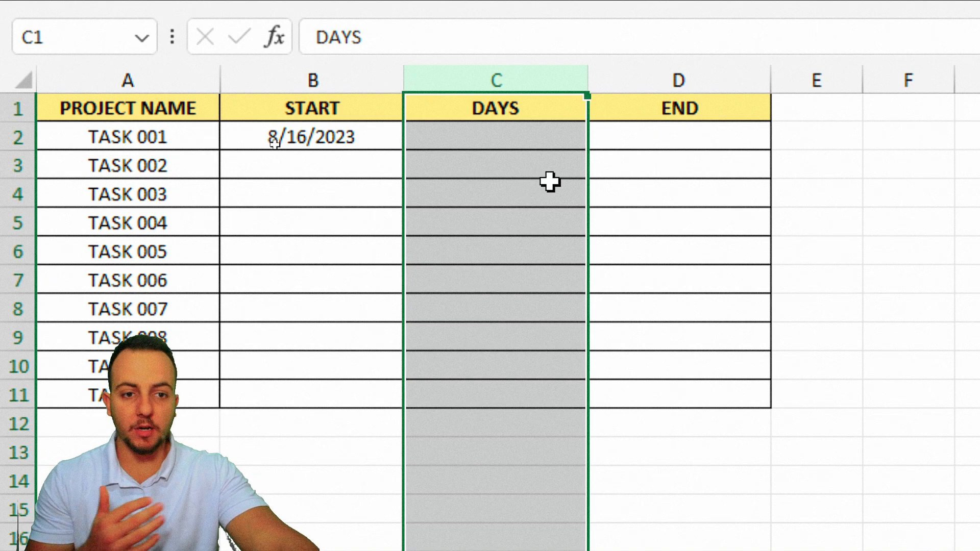
pyautogui.click(679, 80)
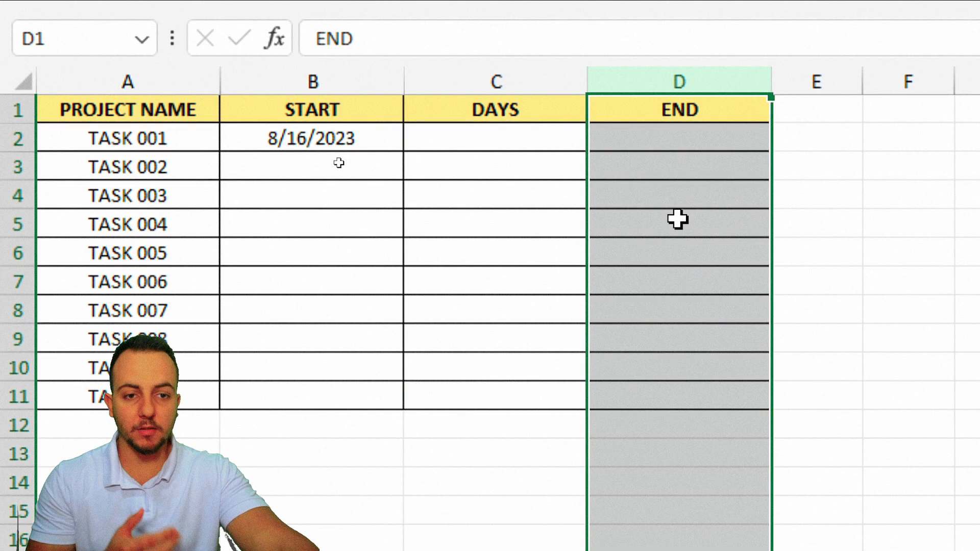
pyautogui.click(513, 79)
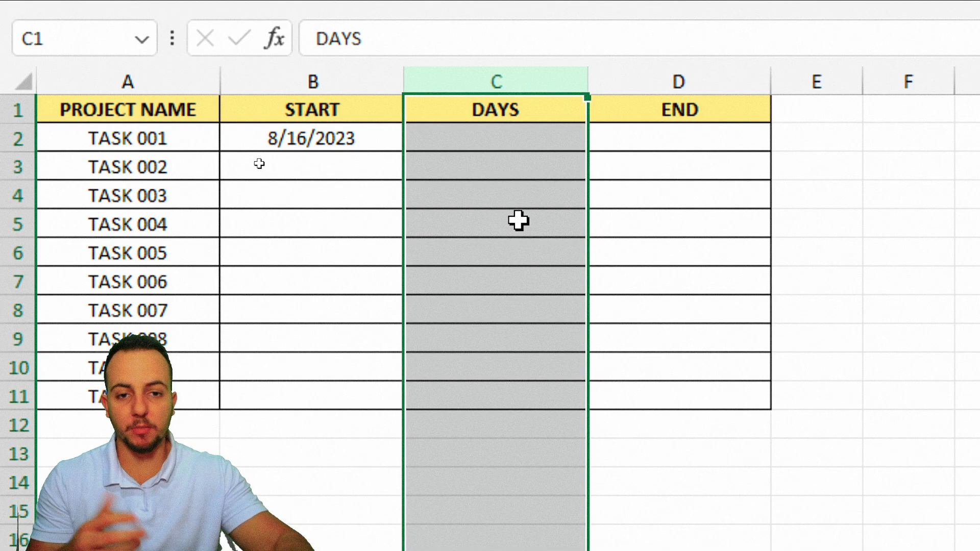
pyautogui.click(664, 74)
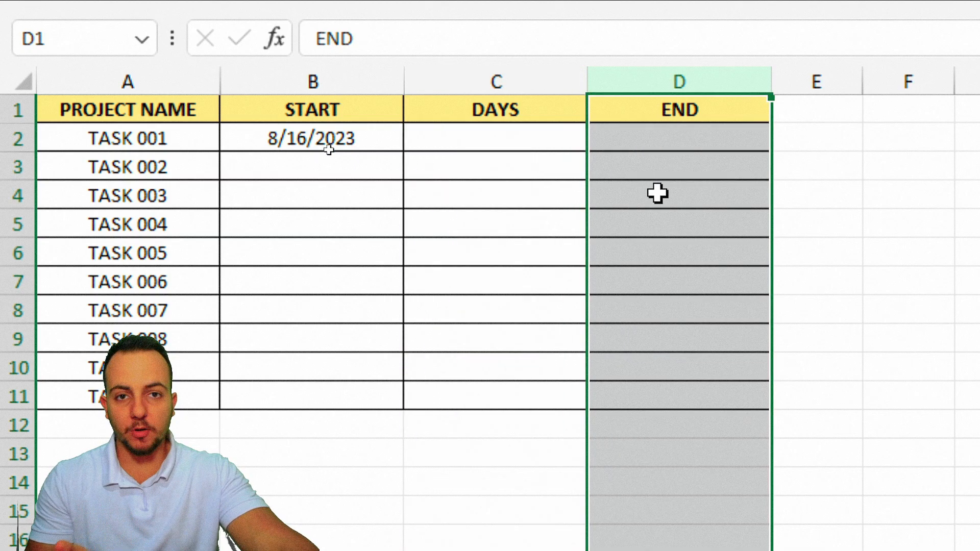
pyautogui.click(496, 137)
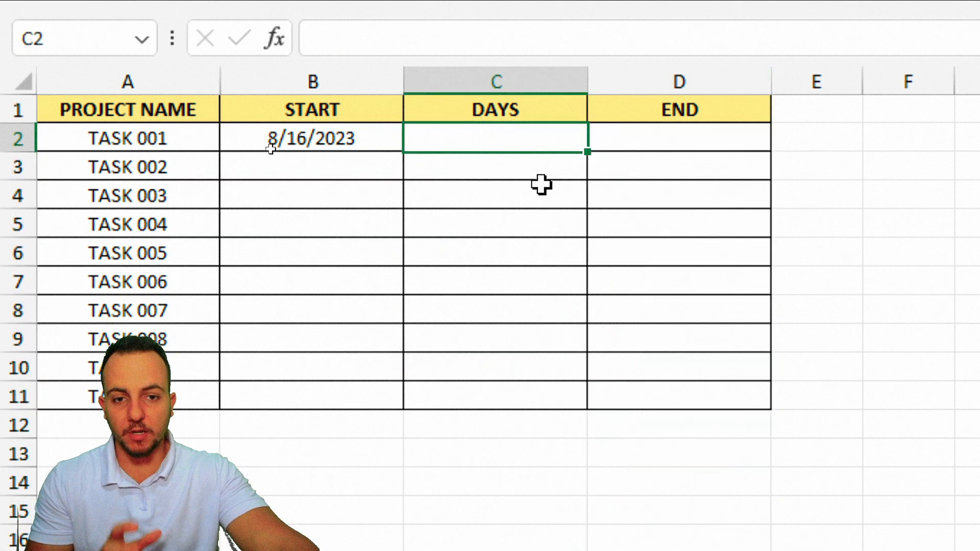
pyautogui.click(495, 77)
# Enter a duration of 10 days for TASK 001 in C2
pyautogui.click(481, 139)
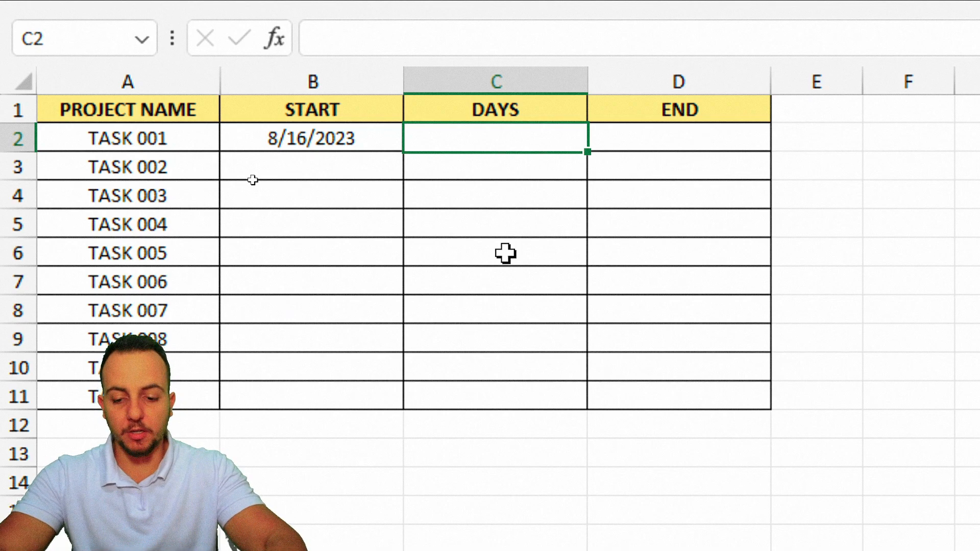
pyautogui.press('Return')
pyautogui.moveTo(286, 139); pyautogui.dragTo(460, 120)
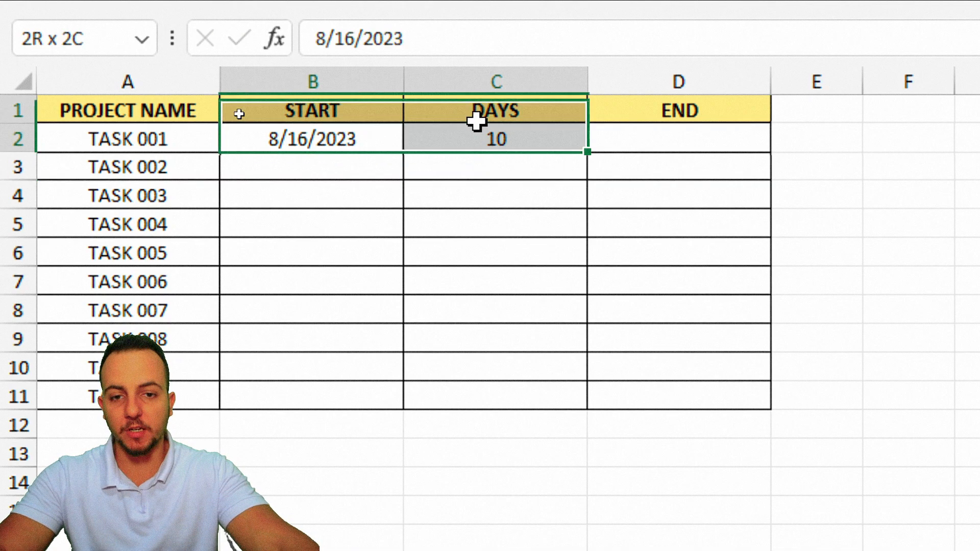
pyautogui.click(479, 147)
# Calculate the end date of TASK 001 in D2 with the formula =C2+B2
pyautogui.click(664, 120)
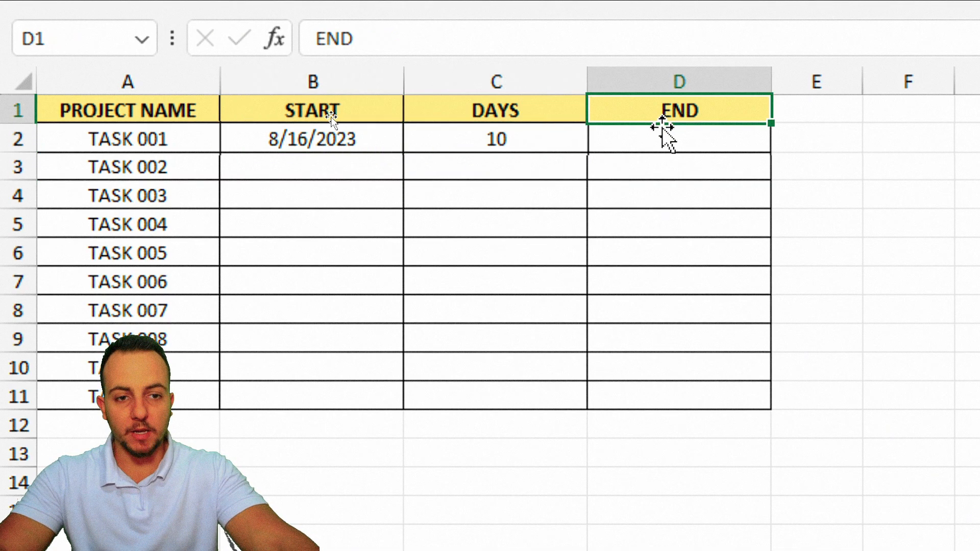
pyautogui.click(635, 140)
pyautogui.write('=')
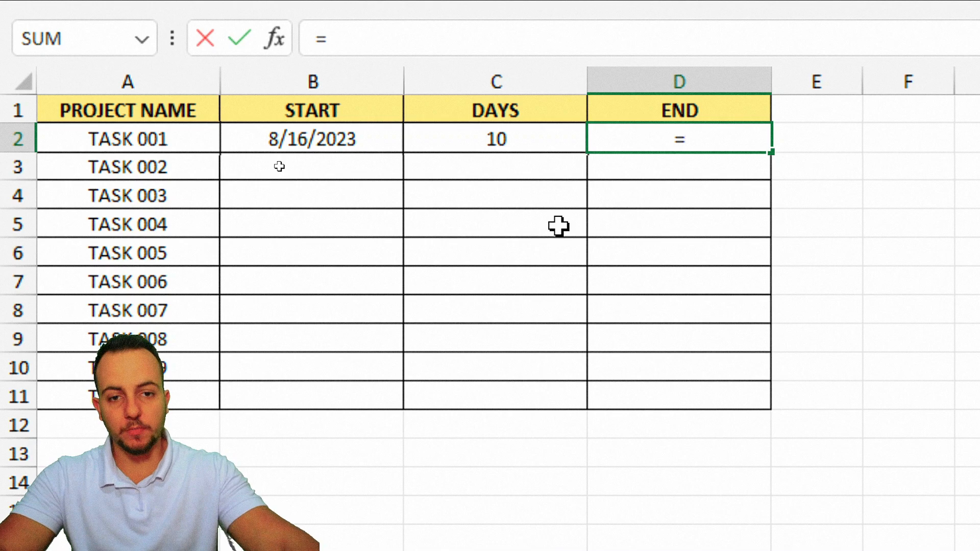
pyautogui.click(492, 139)
pyautogui.write('+')
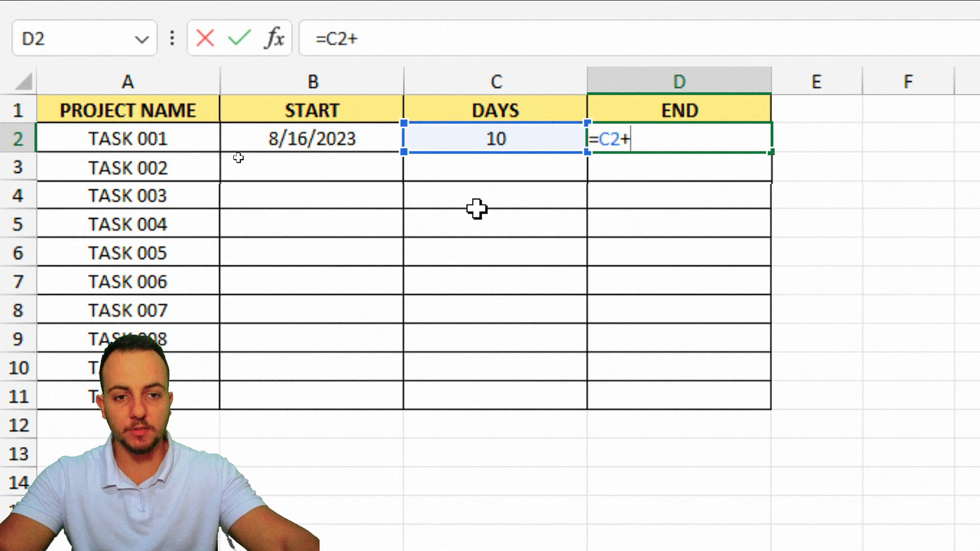
pyautogui.click(323, 137)
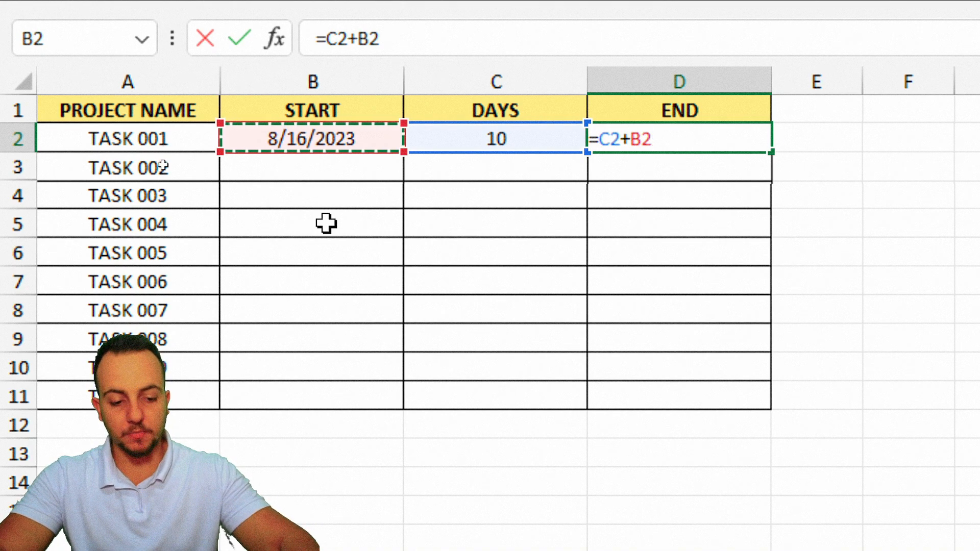
pyautogui.press('Return')
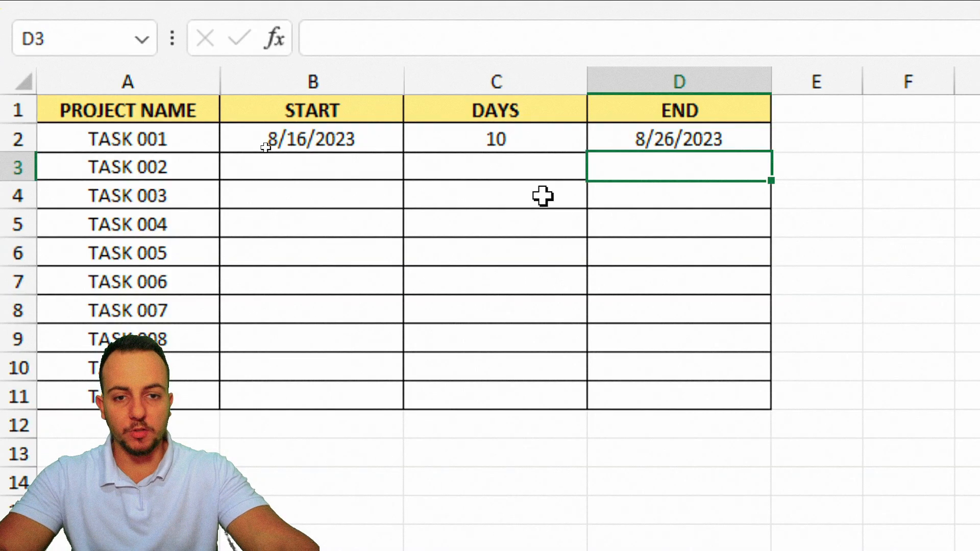
# Review the end date formula in D2 and clear the contents of C2:D7
pyautogui.moveTo(527, 146); pyautogui.dragTo(554, 296)
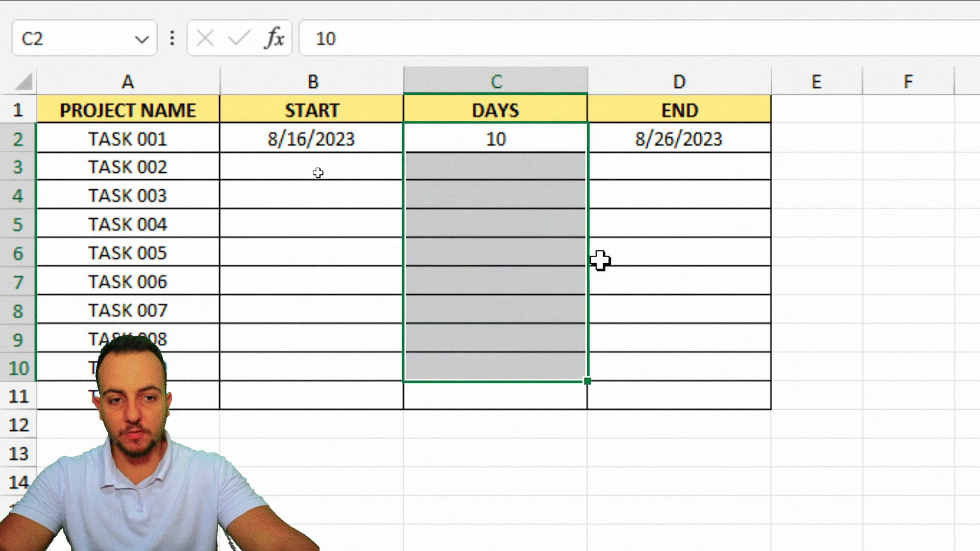
pyautogui.click(757, 133)
pyautogui.doubleClick(758, 134)
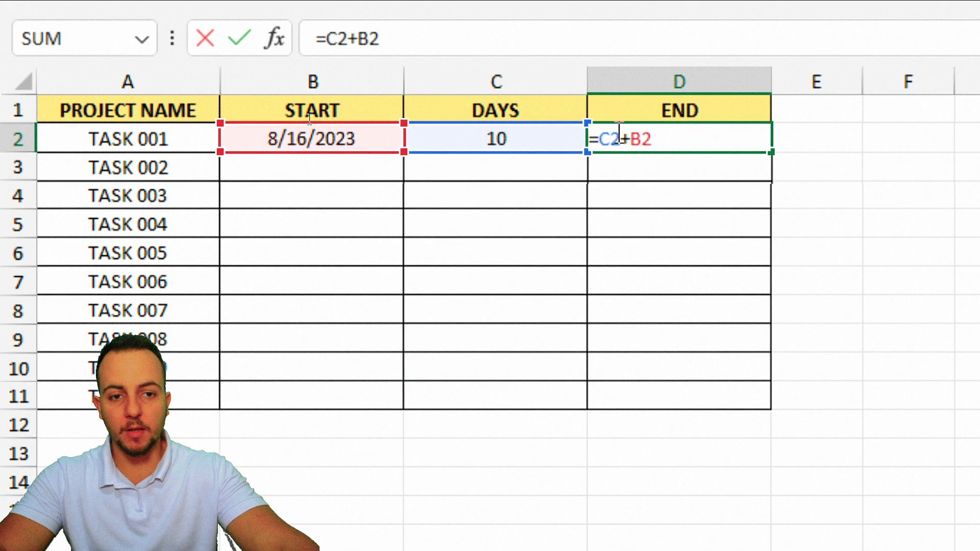
pyautogui.hotkey('ctrl', 'Return')
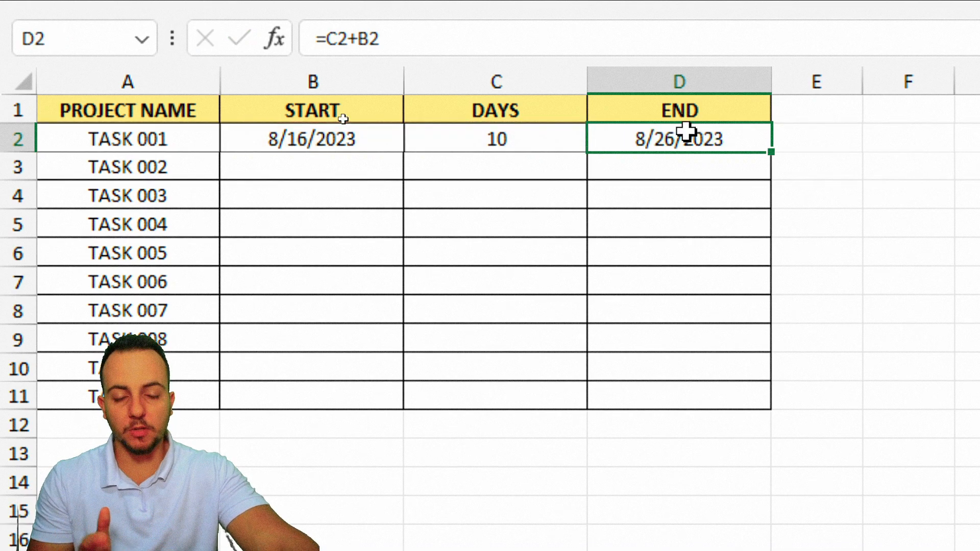
pyautogui.moveTo(553, 147); pyautogui.dragTo(675, 289)
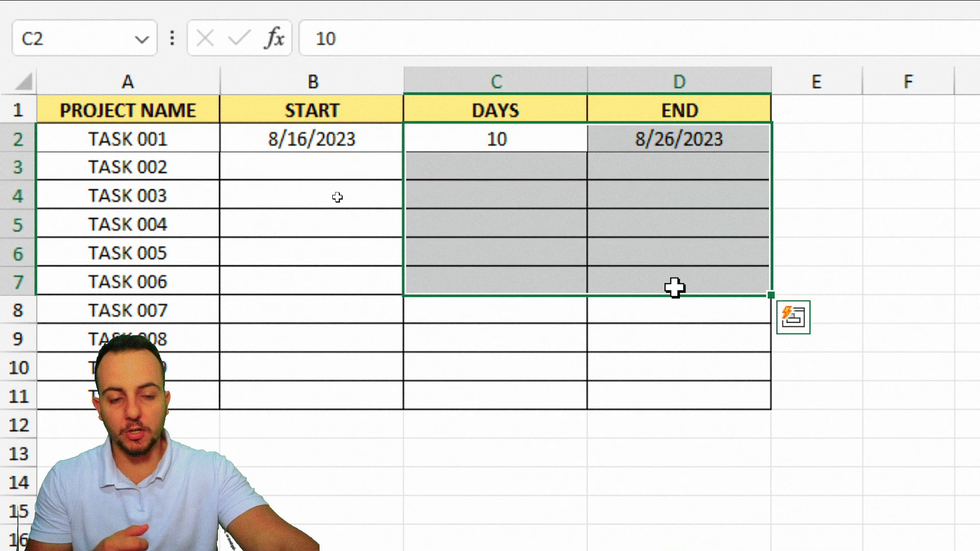
pyautogui.press('Delete')
# Enter 08/27/2023 in D2 as the end date of TASK 001
pyautogui.click(650, 146)
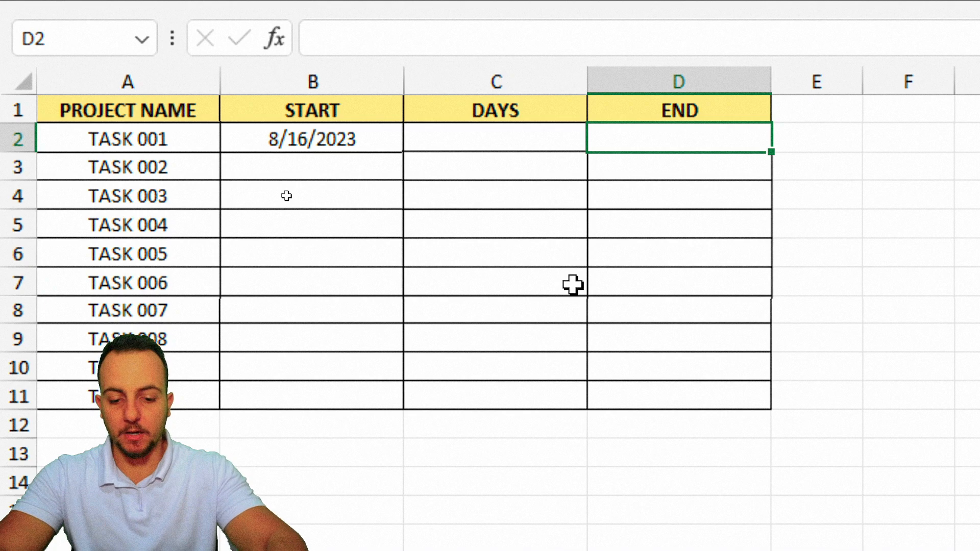
pyautogui.write('27')
pyautogui.press('Escape')
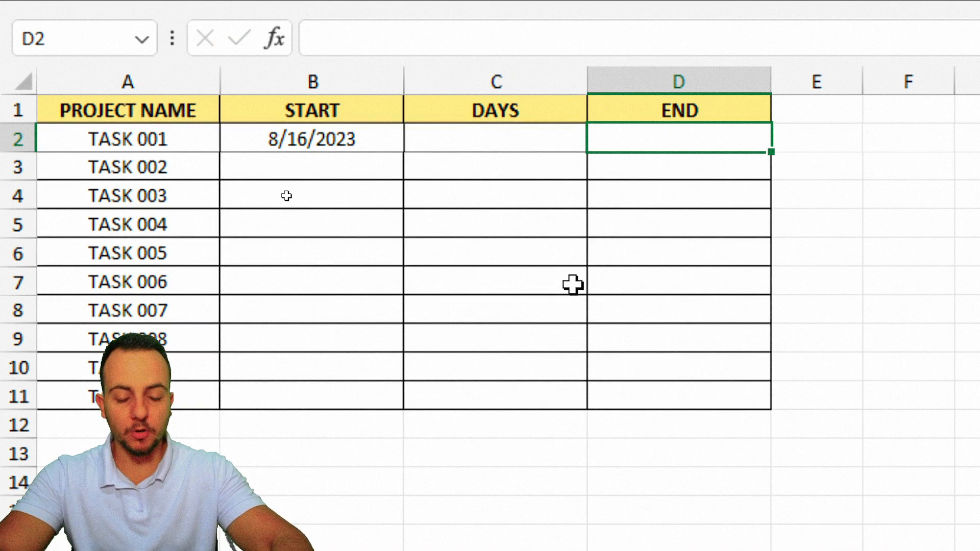
pyautogui.write('08')
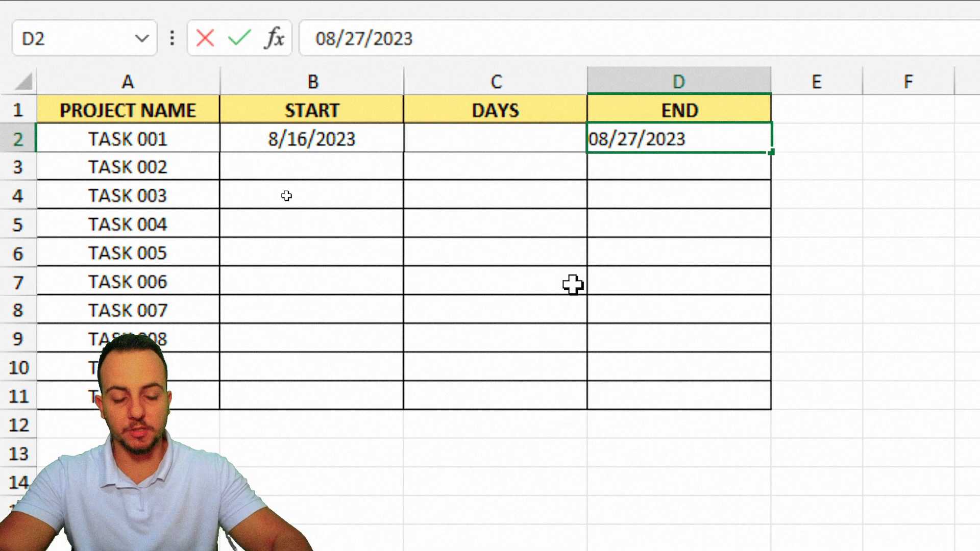
pyautogui.write('/27/2023')
pyautogui.press('Return')
# Calculate the duration of TASK 001 in C2 with the formula =D2-B2
pyautogui.click(474, 142)
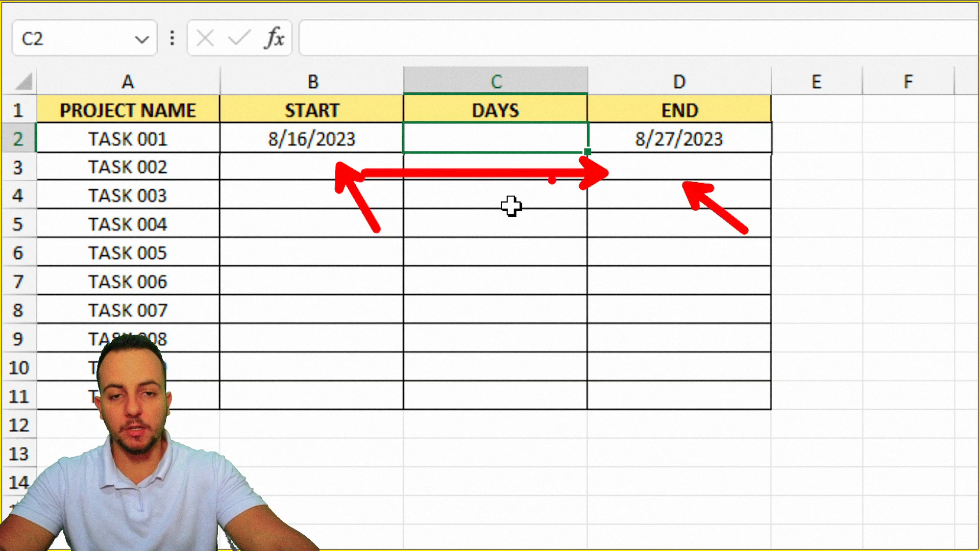
pyautogui.write('=')
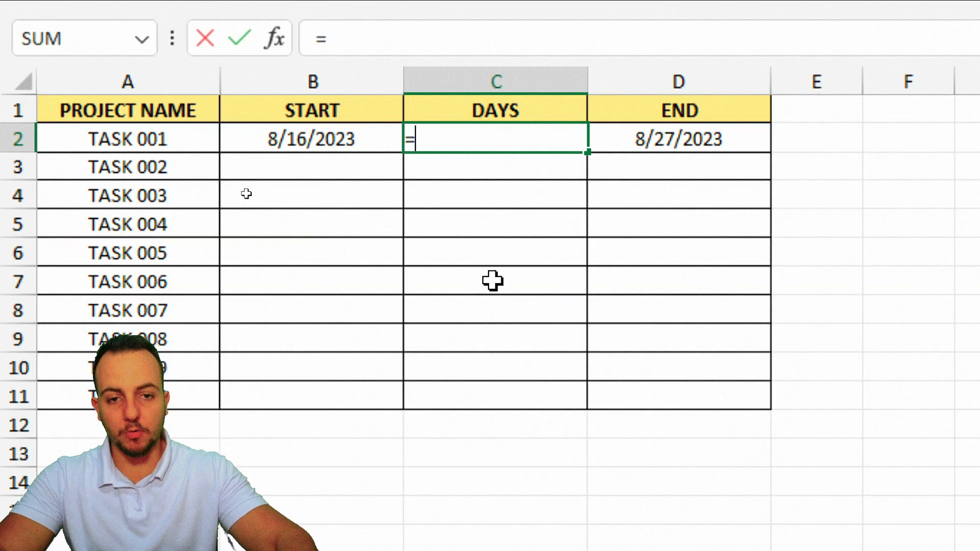
pyautogui.click(642, 136)
pyautogui.write('-')
pyautogui.click(324, 136)
pyautogui.press('Return')
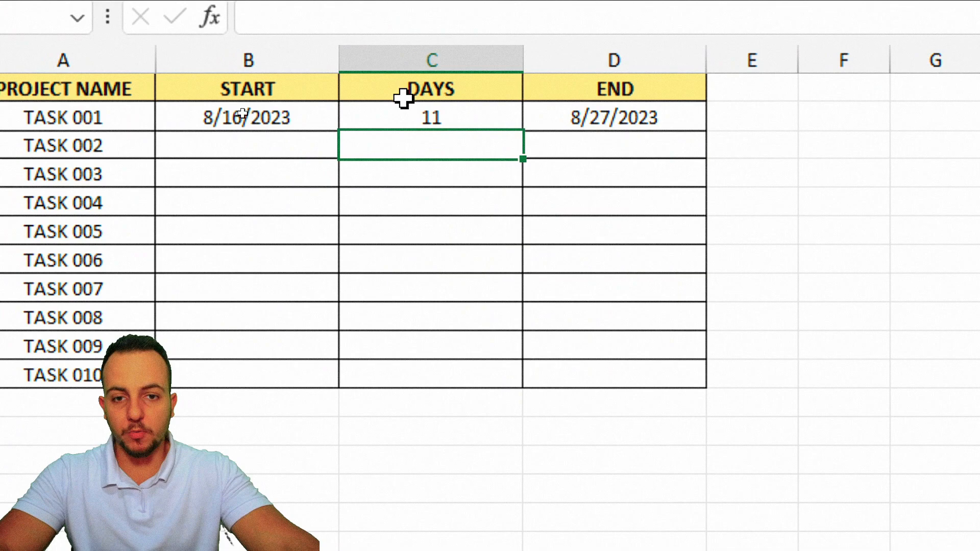
# Check the duration formula in C2 and fill it down to C11
pyautogui.click(262, 123)
pyautogui.doubleClick(262, 122)
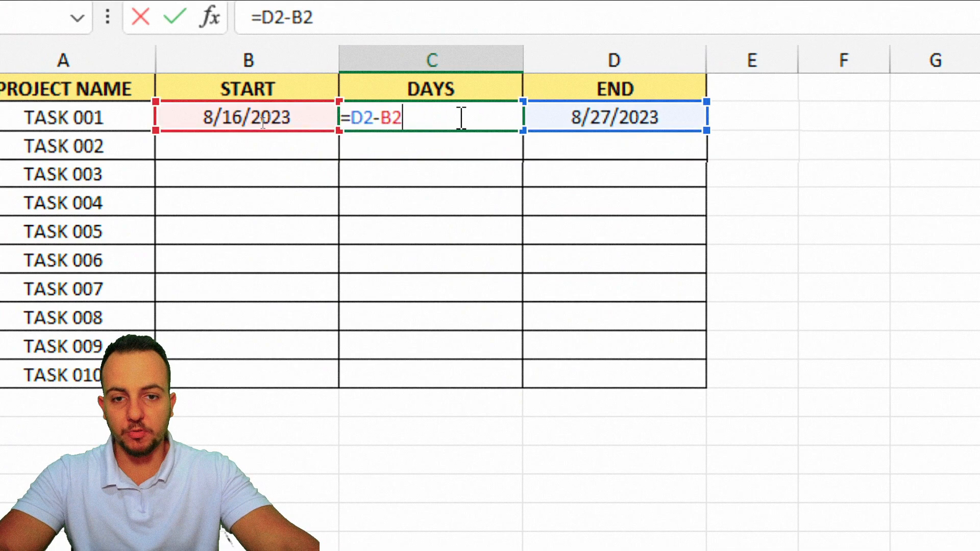
pyautogui.press('Escape')
pyautogui.click(633, 117)
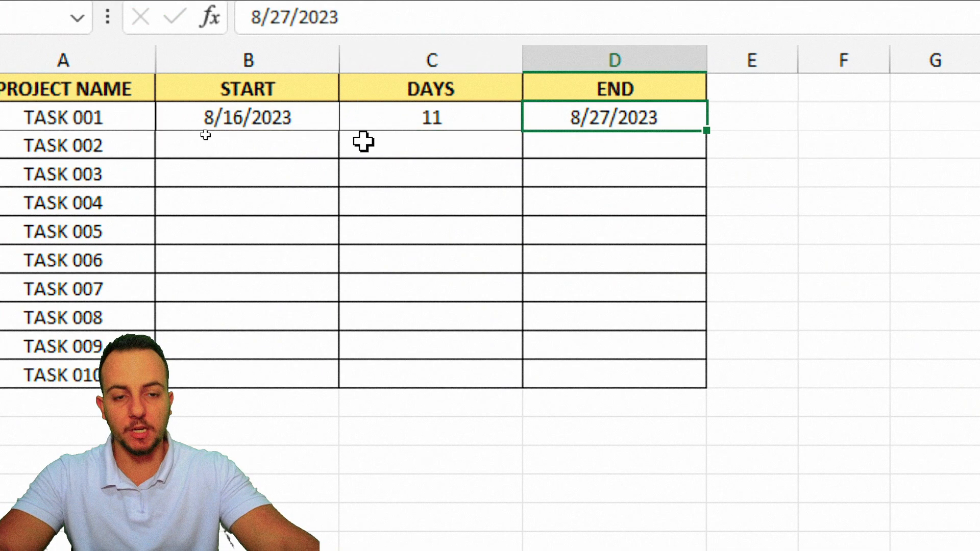
pyautogui.click(473, 126)
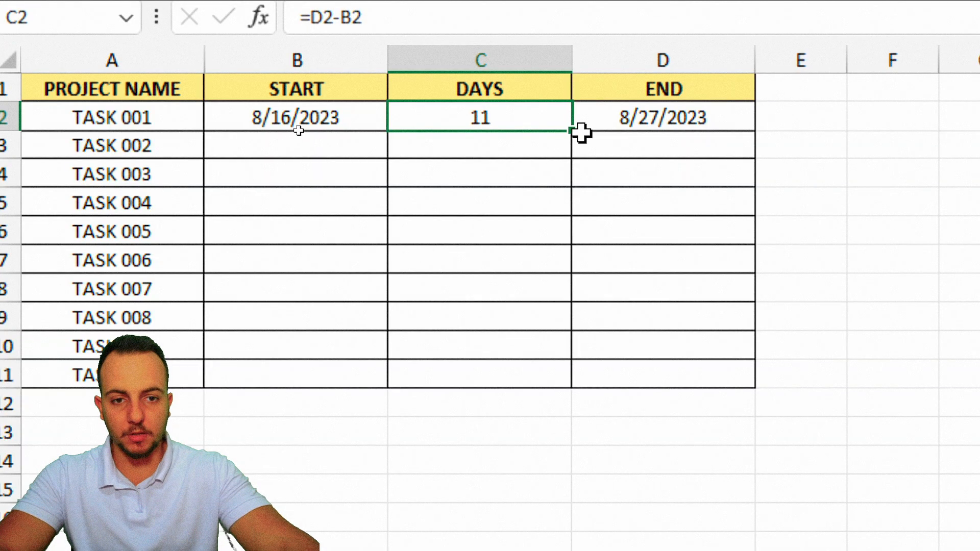
pyautogui.moveTo(569, 132); pyautogui.dragTo(552, 387)
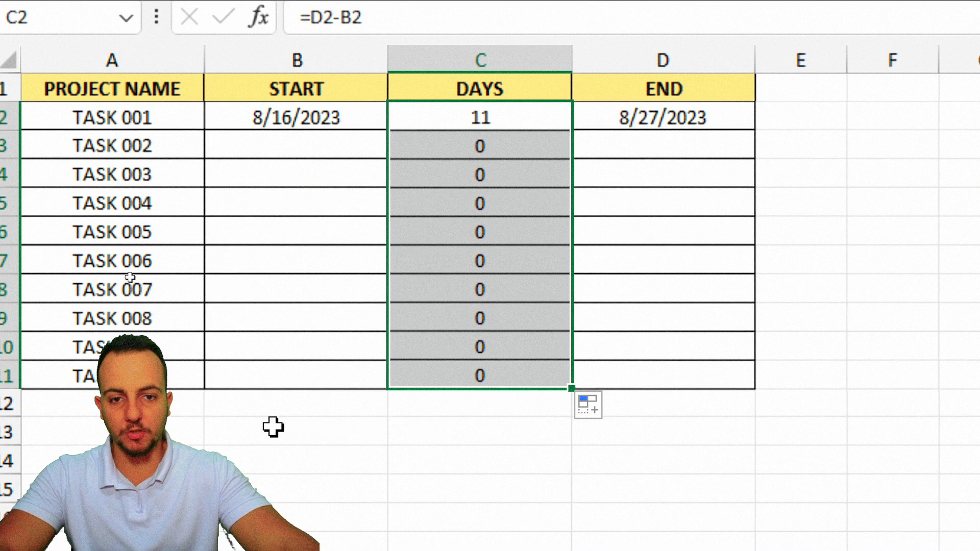
pyautogui.click(328, 156)
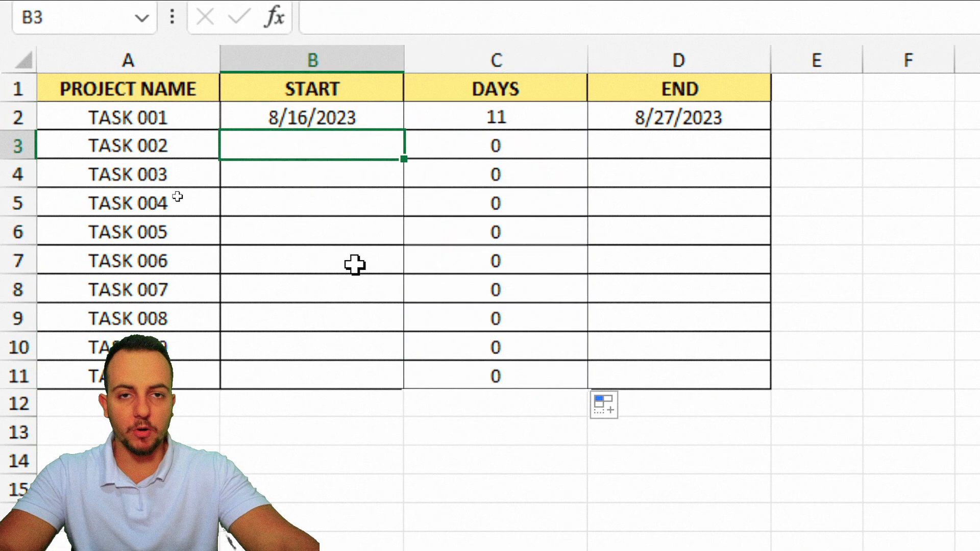
pyautogui.moveTo(378, 89); pyautogui.dragTo(344, 378)
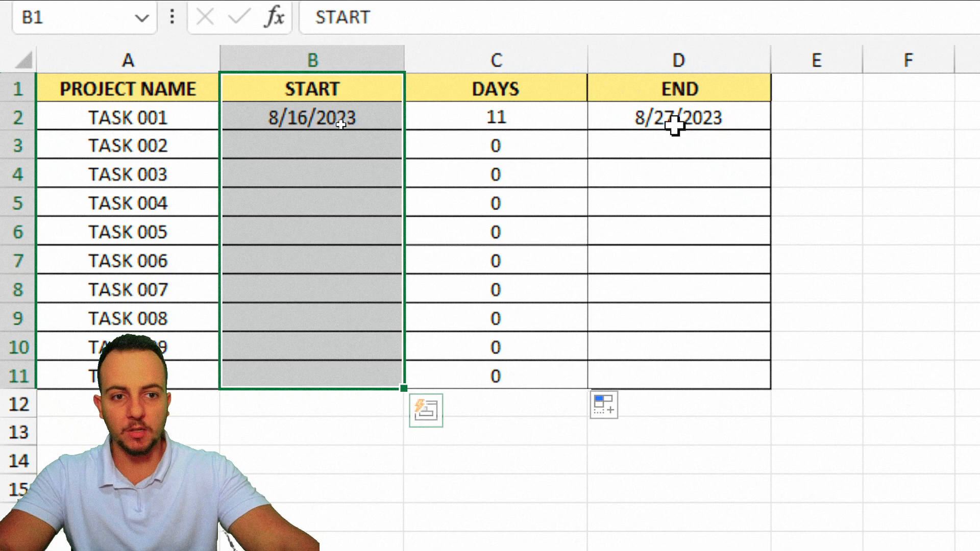
pyautogui.moveTo(696, 87); pyautogui.dragTo(662, 370)
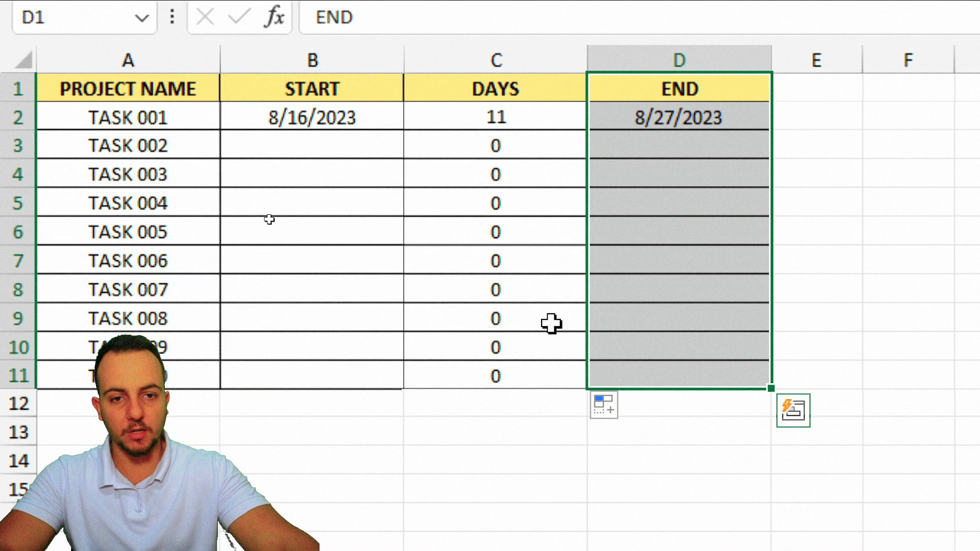
pyautogui.hotkey('shift', 'space')
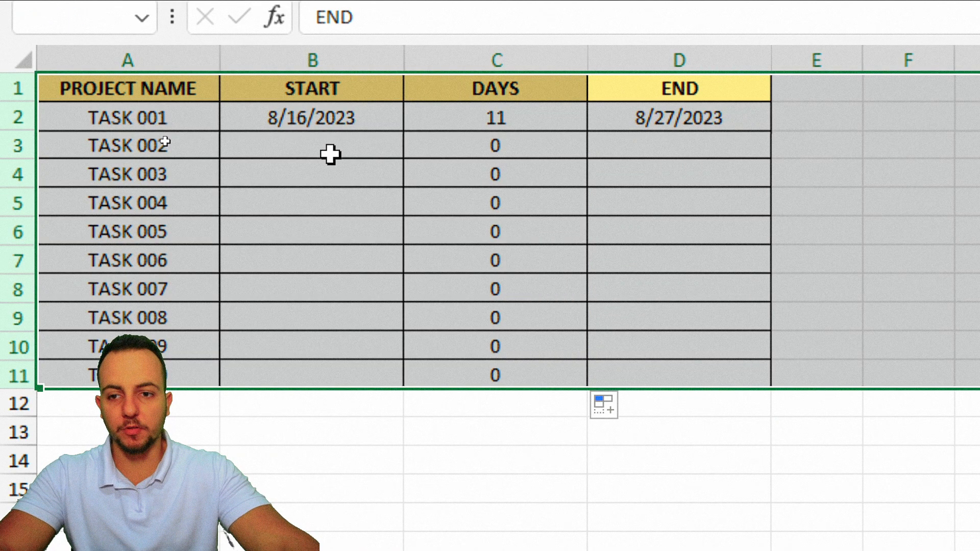
pyautogui.click(330, 155)
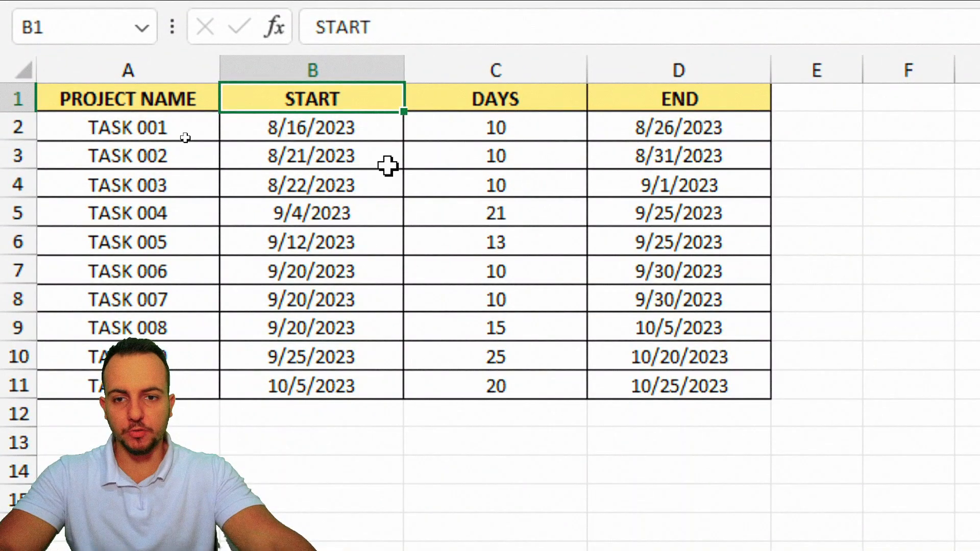
# Examine the START and END date columns and the duration formula in C7
pyautogui.moveTo(302, 103); pyautogui.dragTo(306, 415)
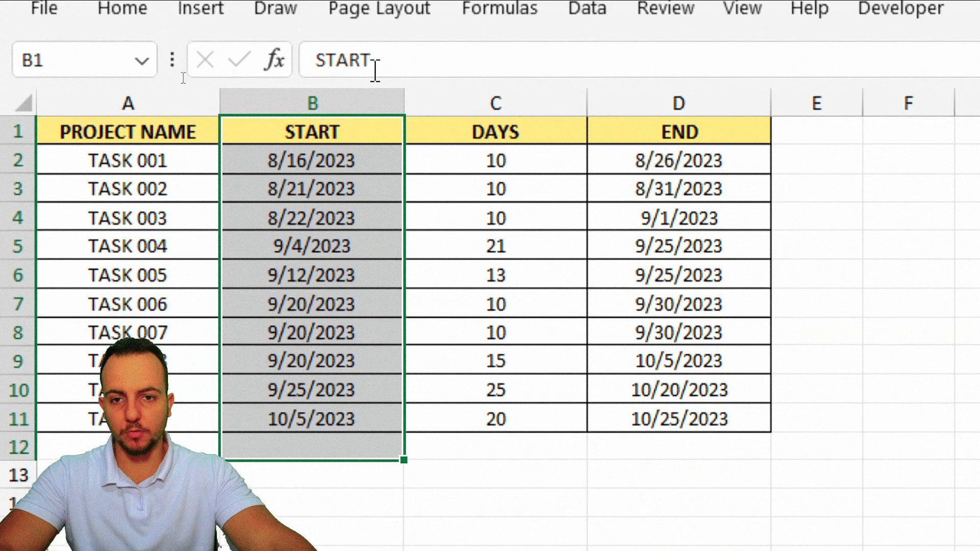
pyautogui.click(313, 66)
pyautogui.keyDown('ctrl'); pyautogui.click(683, 97); pyautogui.keyUp('ctrl')
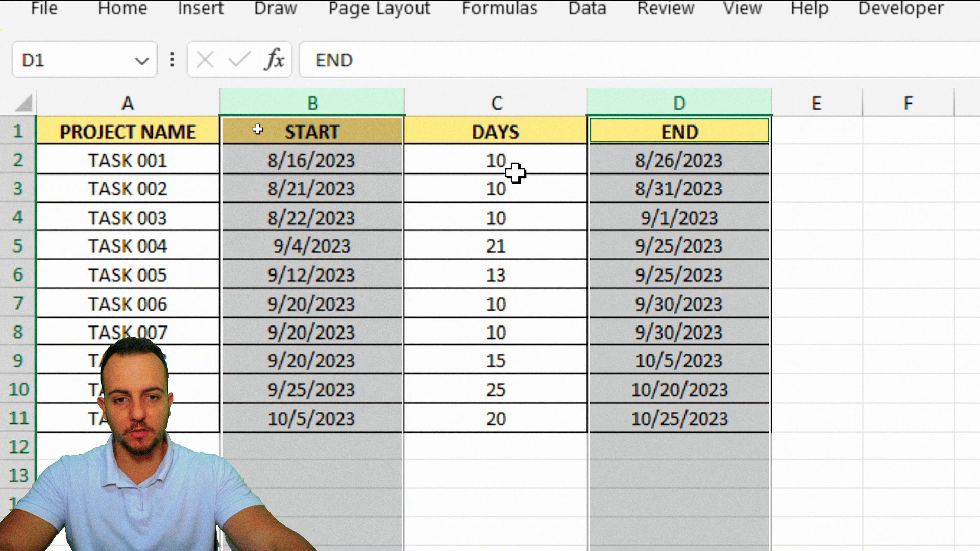
pyautogui.click(531, 300)
pyautogui.doubleClick(512, 304)
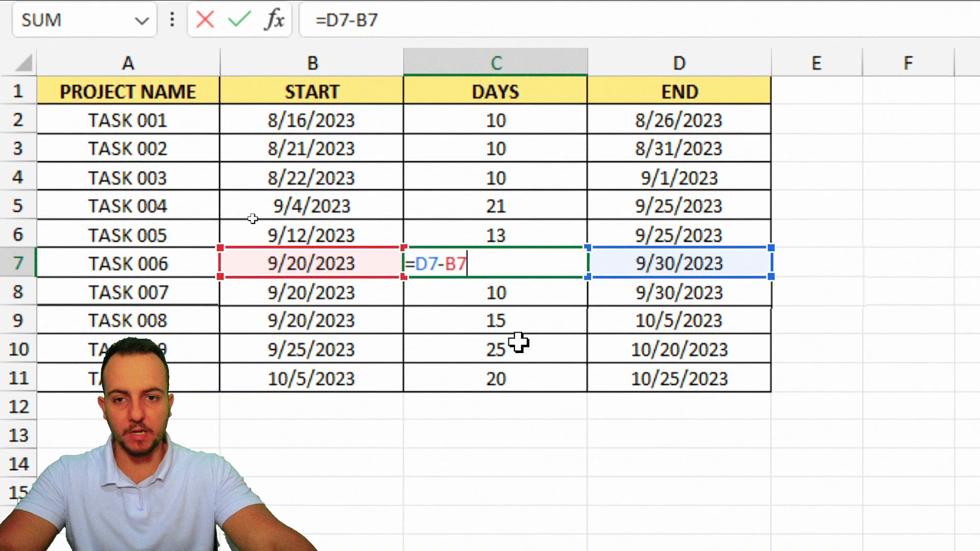
pyautogui.press('Escape')
pyautogui.click(352, 104)
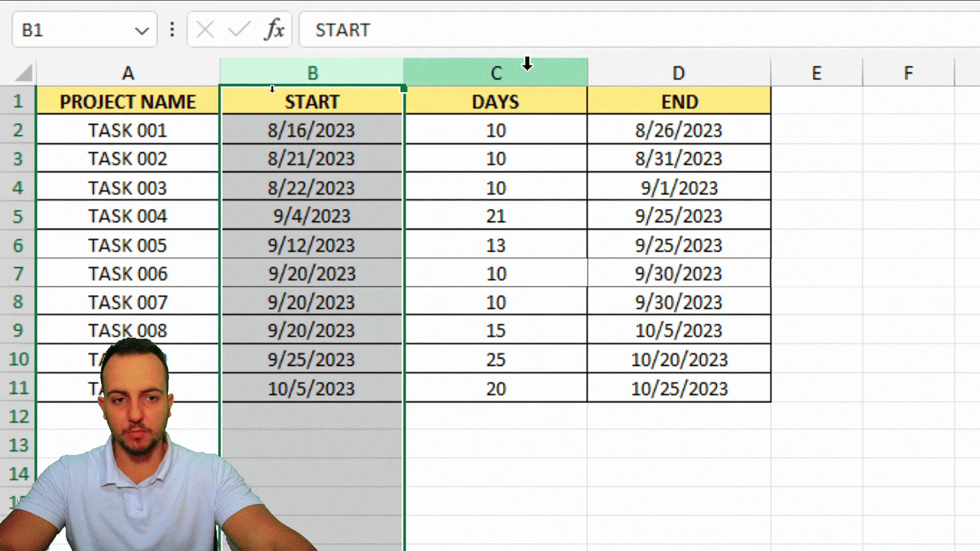
pyautogui.click(640, 64)
pyautogui.click(510, 275)
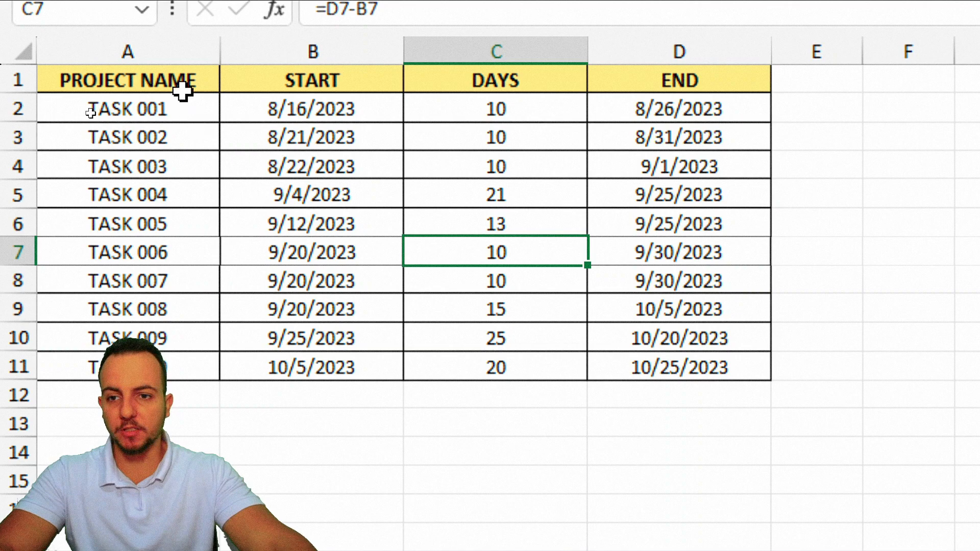
# Insert a 2-D Stacked Bar chart from the project names and start dates in A1:B11
pyautogui.moveTo(177, 81); pyautogui.dragTo(285, 360)
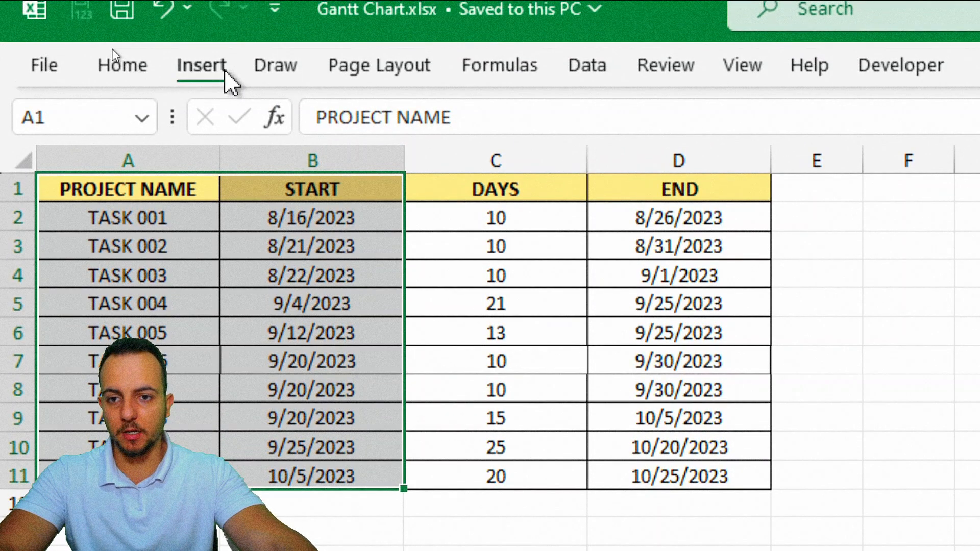
pyautogui.click(219, 41)
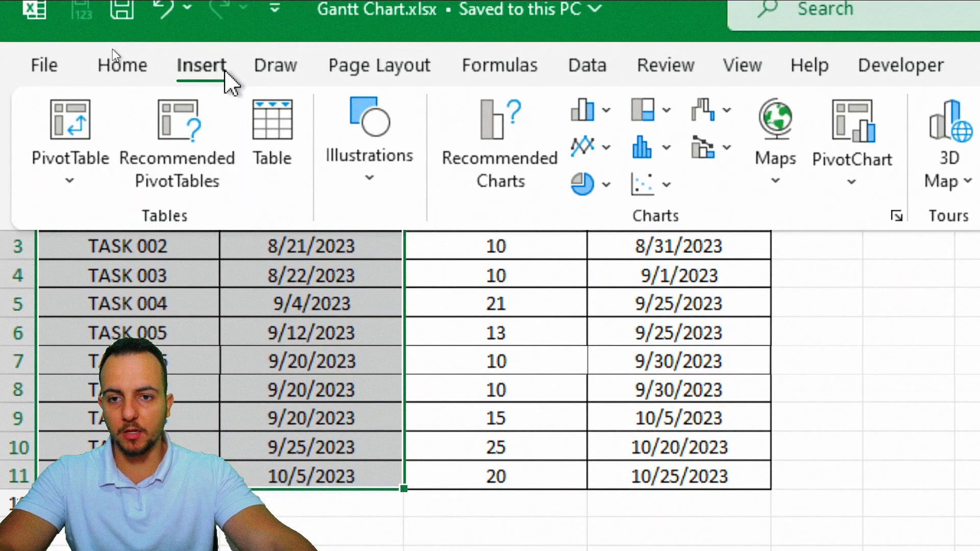
pyautogui.click(595, 113)
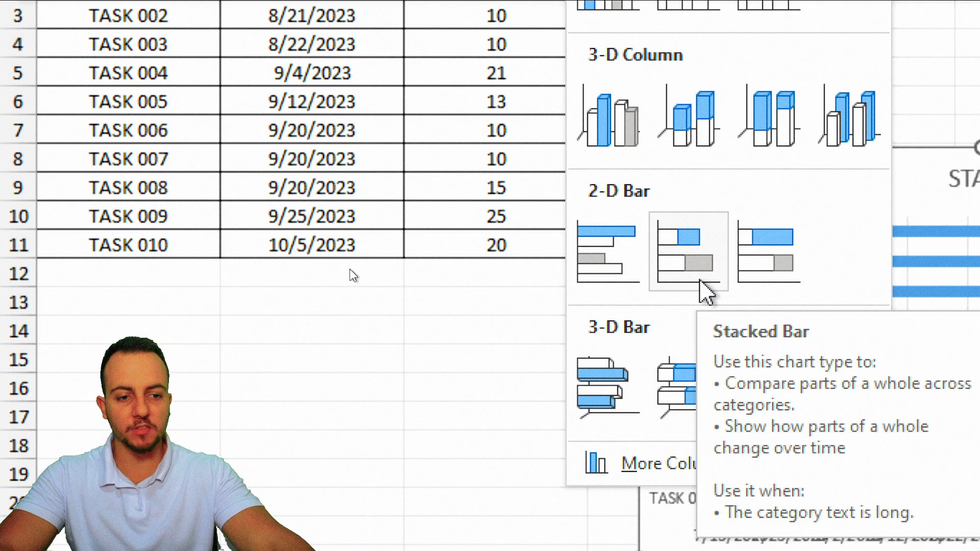
pyautogui.click(700, 281)
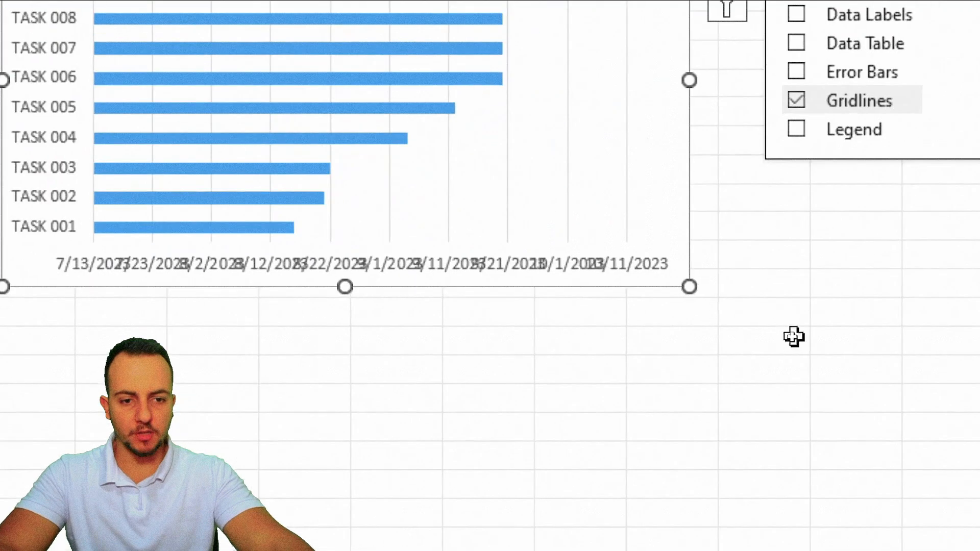
# Enlarge the chart beside the table to span about E1:P21 and delete its START title
pyautogui.moveTo(588, 199); pyautogui.dragTo(973, 400)
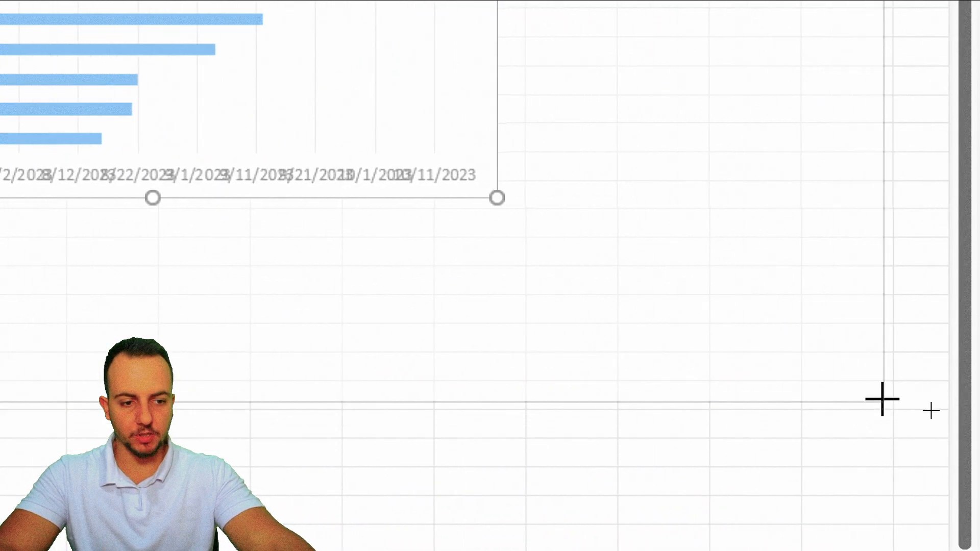
pyautogui.moveTo(883, 399); pyautogui.dragTo(893, 381)
pyautogui.click(248, 351)
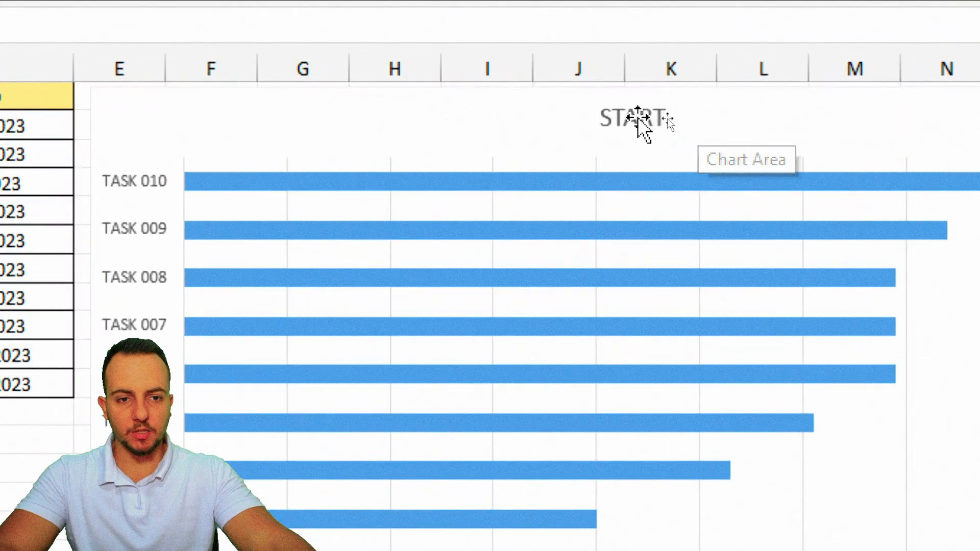
pyautogui.click(664, 119)
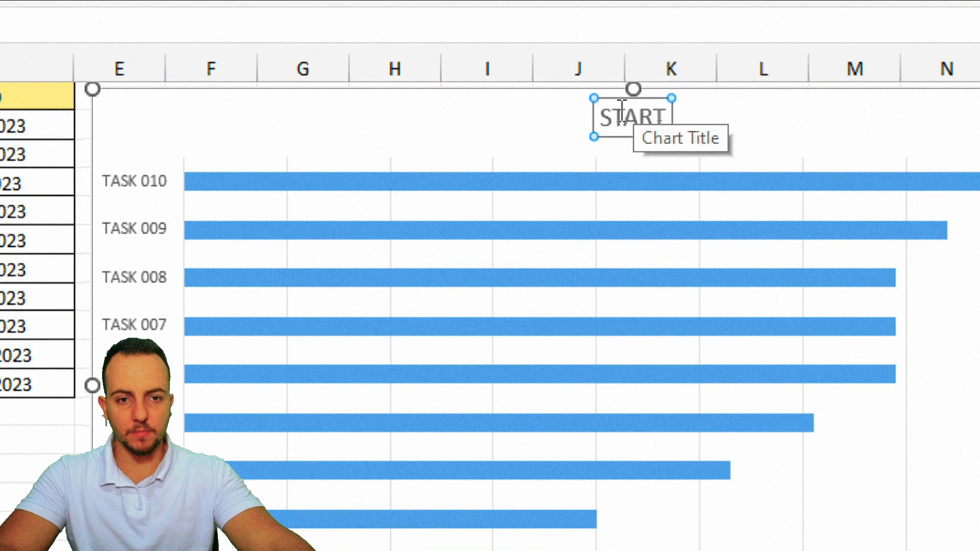
pyautogui.press('Delete')
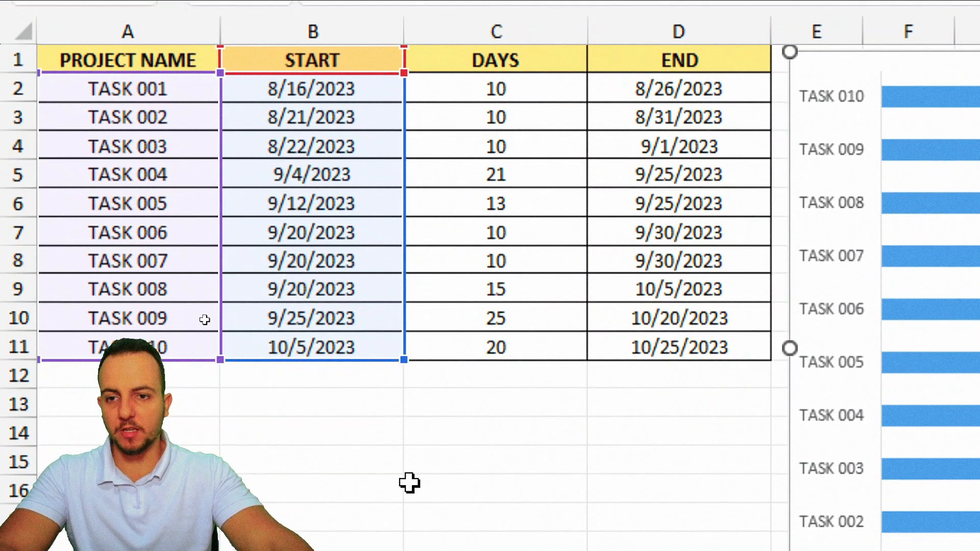
pyautogui.click(219, 440)
pyautogui.hotkey('ctrl', '2')
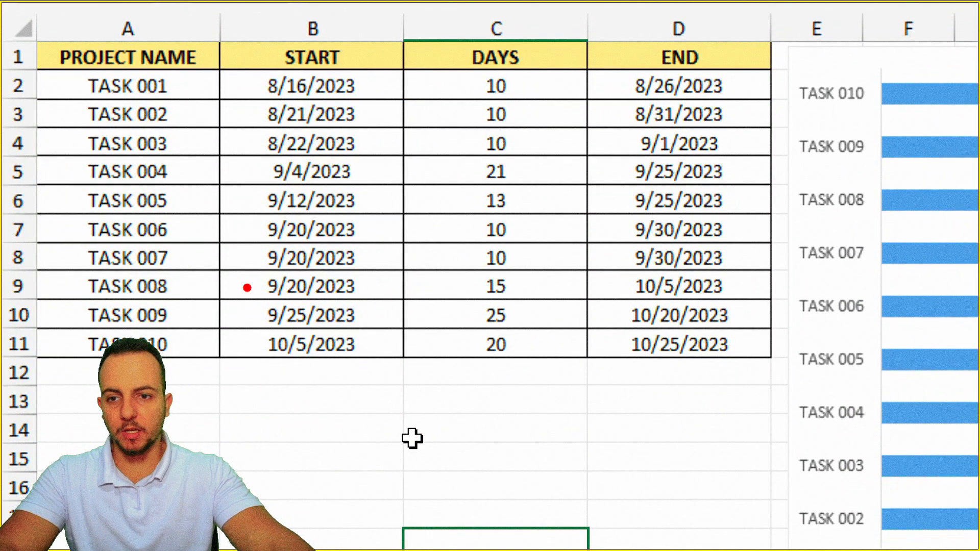
pyautogui.moveTo(228, 327); pyautogui.dragTo(223, 55)
pyautogui.moveTo(54, 60); pyautogui.dragTo(188, 106)
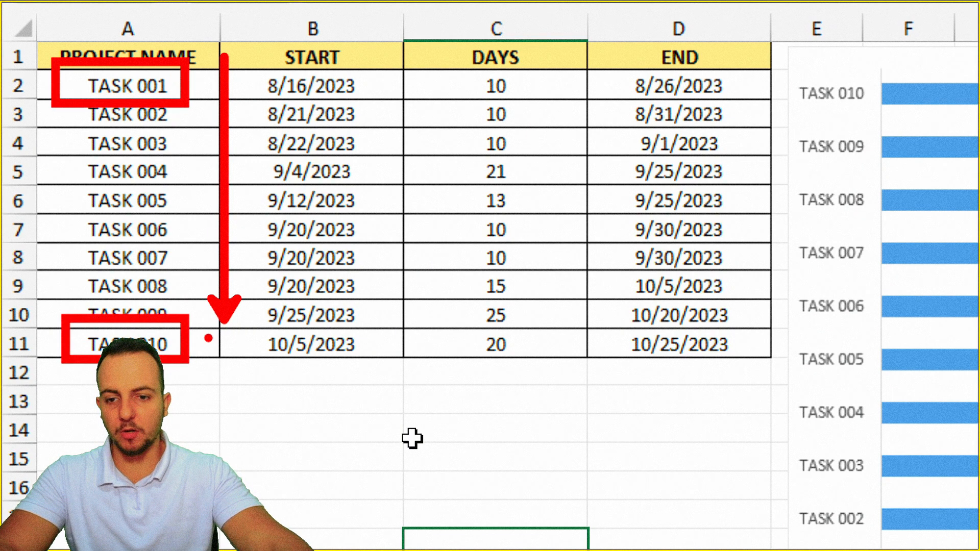
pyautogui.moveTo(225, 330); pyautogui.dragTo(224, 356)
pyautogui.hotkey('ctrl', 'z')
pyautogui.hotkey('ctrl', 'z')
pyautogui.hotkey('ctrl', 'z')
pyautogui.hotkey('ctrl', 'z')
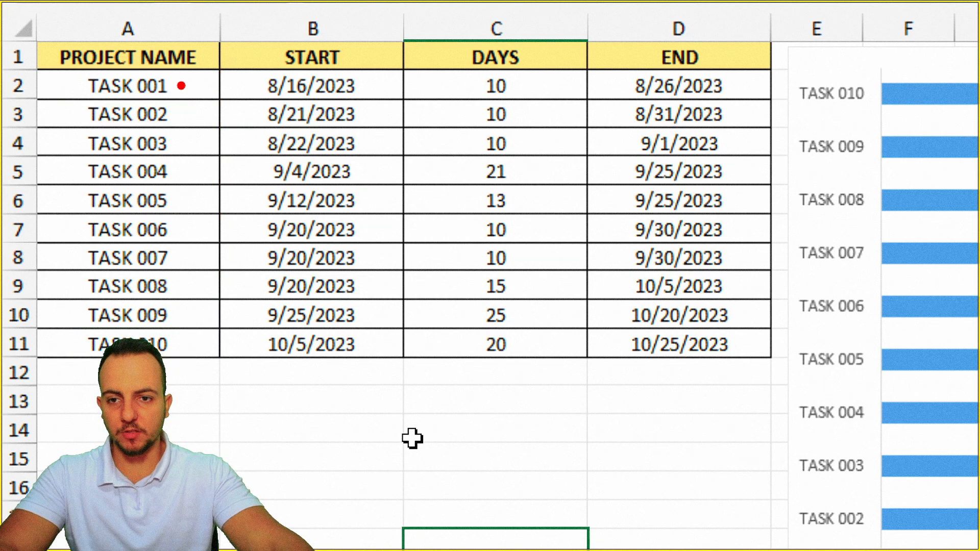
pyautogui.moveTo(182, 86); pyautogui.dragTo(284, 86)
pyautogui.moveTo(180, 341); pyautogui.dragTo(285, 201)
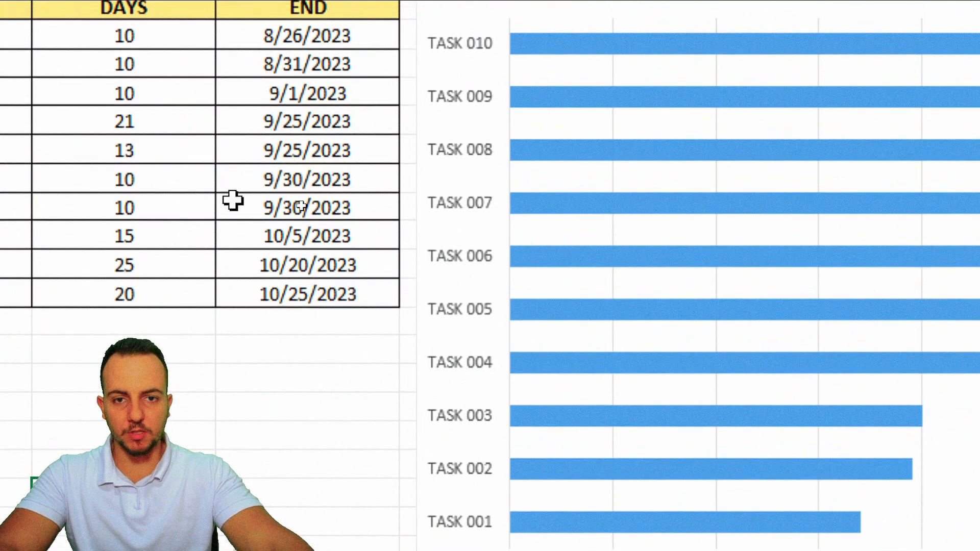
pyautogui.moveTo(401, 19); pyautogui.dragTo(515, 64)
pyautogui.moveTo(395, 52); pyautogui.dragTo(281, 92)
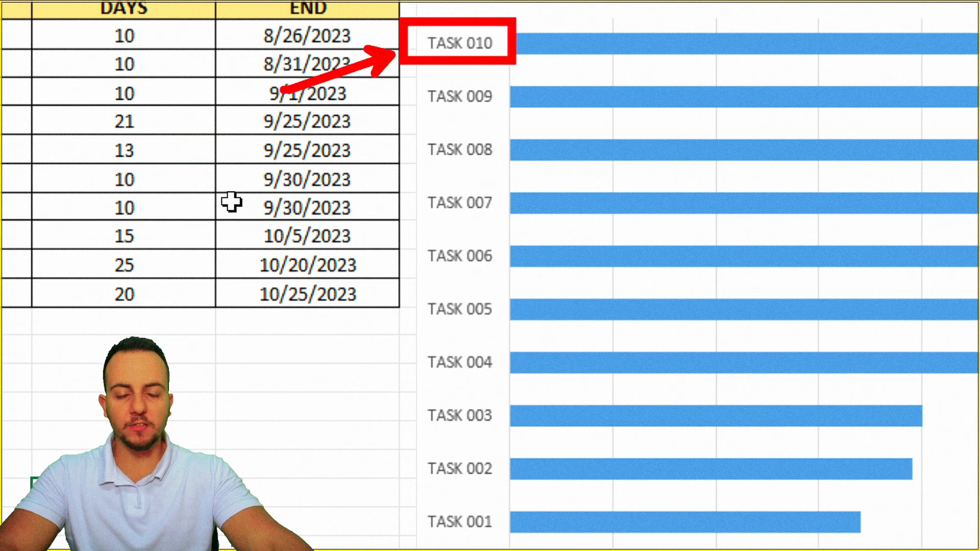
pyautogui.moveTo(511, 56); pyautogui.dragTo(635, 112)
pyautogui.hotkey('ctrl', 'z')
pyautogui.hotkey('ctrl', 'z')
pyautogui.hotkey('ctrl', 'z')
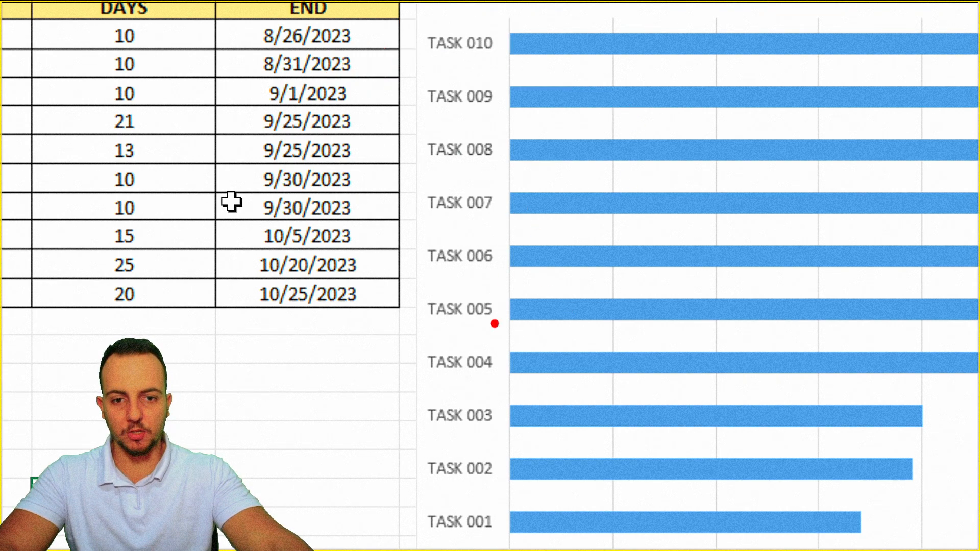
pyautogui.moveTo(513, 426); pyautogui.dragTo(506, 130)
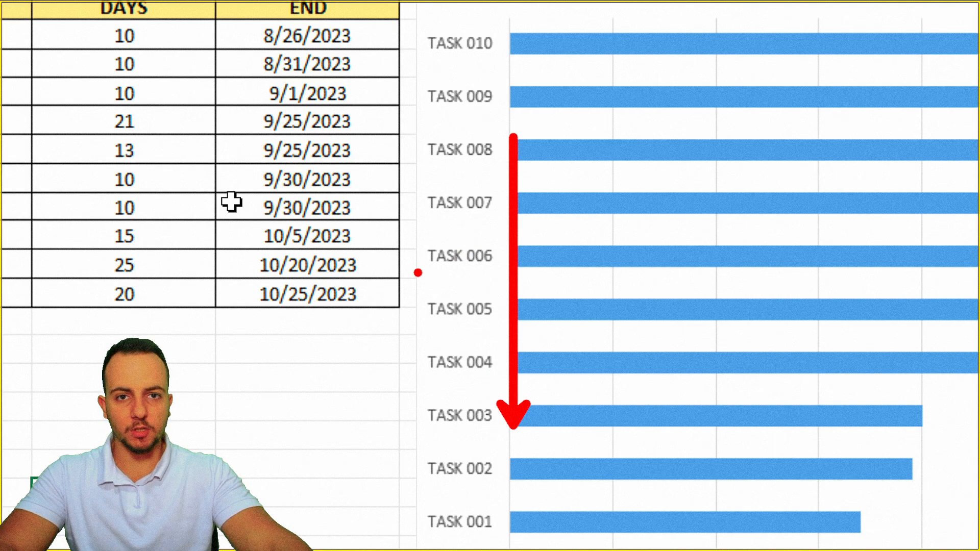
pyautogui.hotkey('ctrl', 'z')
pyautogui.moveTo(417, 499)
pyautogui.mouseDown()
pyautogui.moveTo(509, 542)
pyautogui.moveTo(606, 459)
pyautogui.mouseUp()
pyautogui.moveTo(403, 485); pyautogui.dragTo(379, 100)
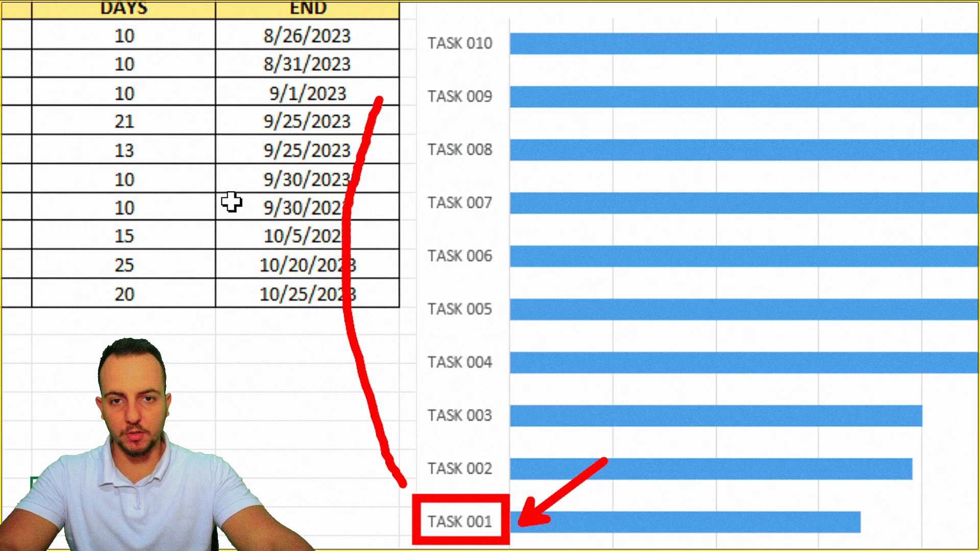
pyautogui.moveTo(412, 46); pyautogui.dragTo(407, 100)
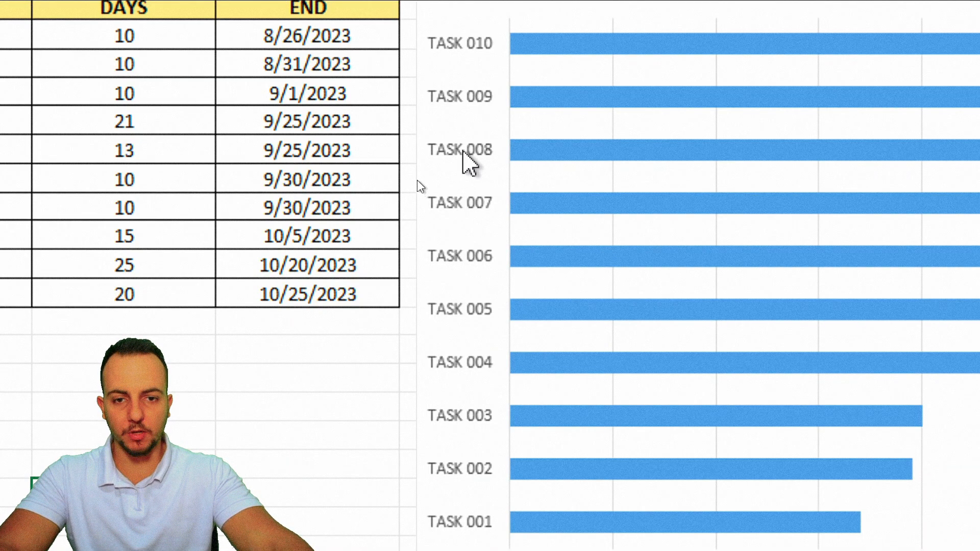
# Set the chart's task axis to show its categories in reverse order and close the axis formatting
pyautogui.doubleClick(469, 163)
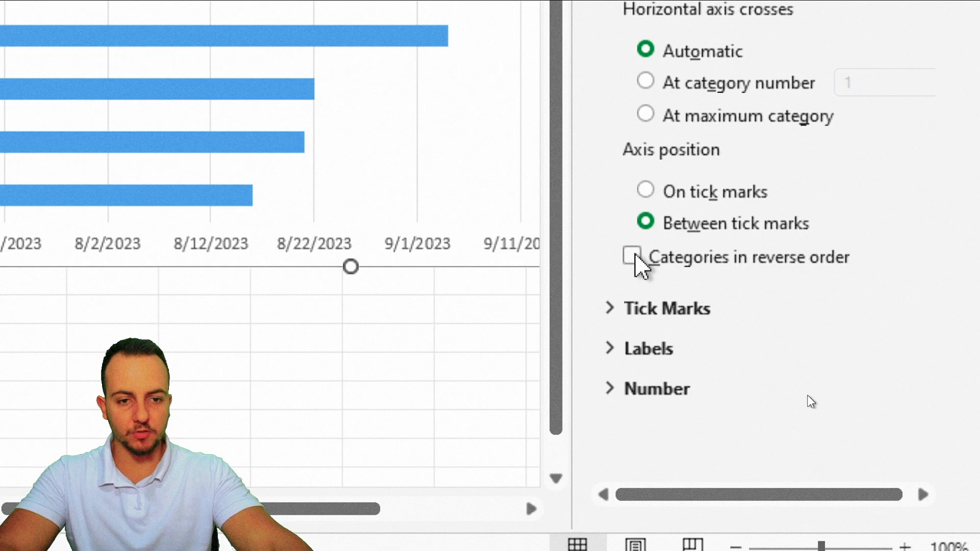
pyautogui.click(633, 255)
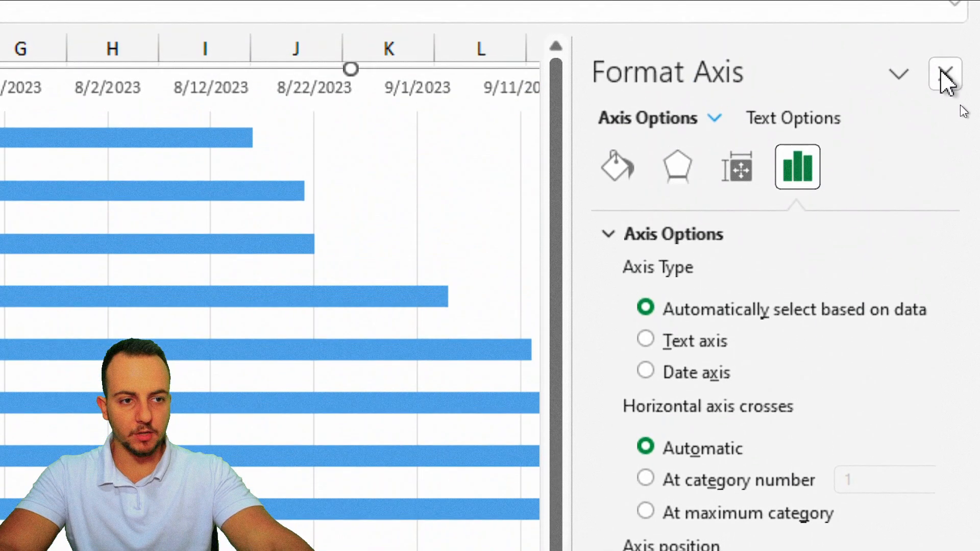
pyautogui.click(946, 77)
pyautogui.click(449, 436)
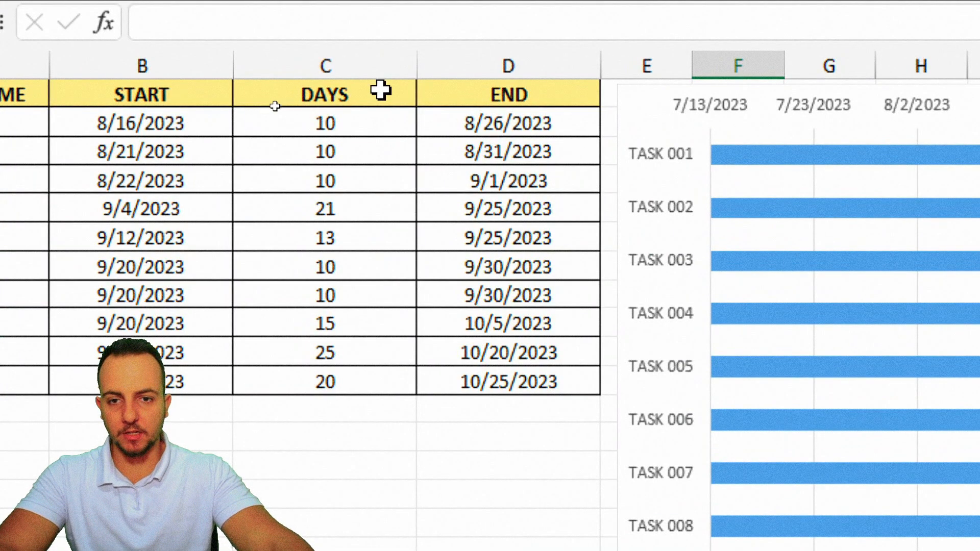
# Copy the DAYS column C1:C11 and paste it into the chart as a second stacked series
pyautogui.click(267, 111)
pyautogui.moveTo(362, 102); pyautogui.dragTo(352, 382)
pyautogui.moveTo(354, 85); pyautogui.dragTo(343, 383)
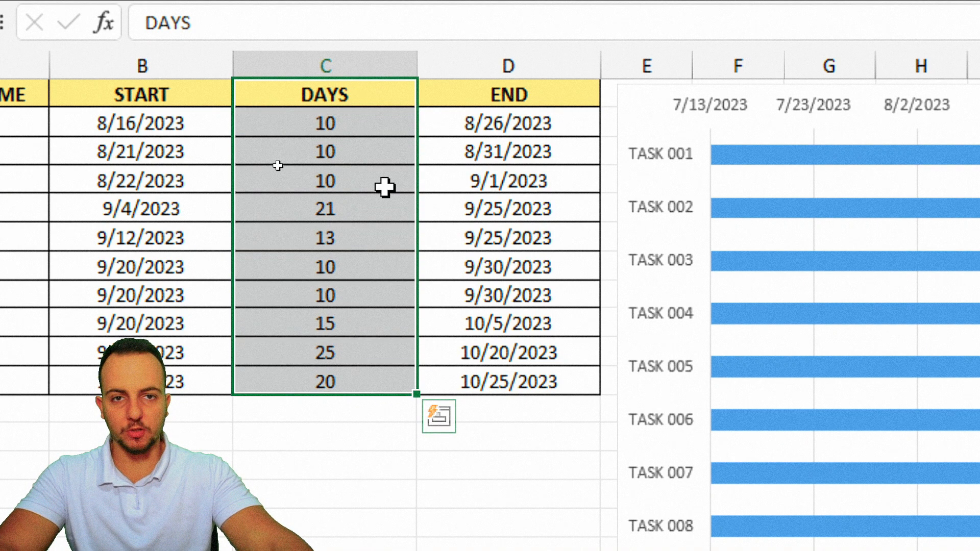
pyautogui.hotkey('ctrl', 'c')
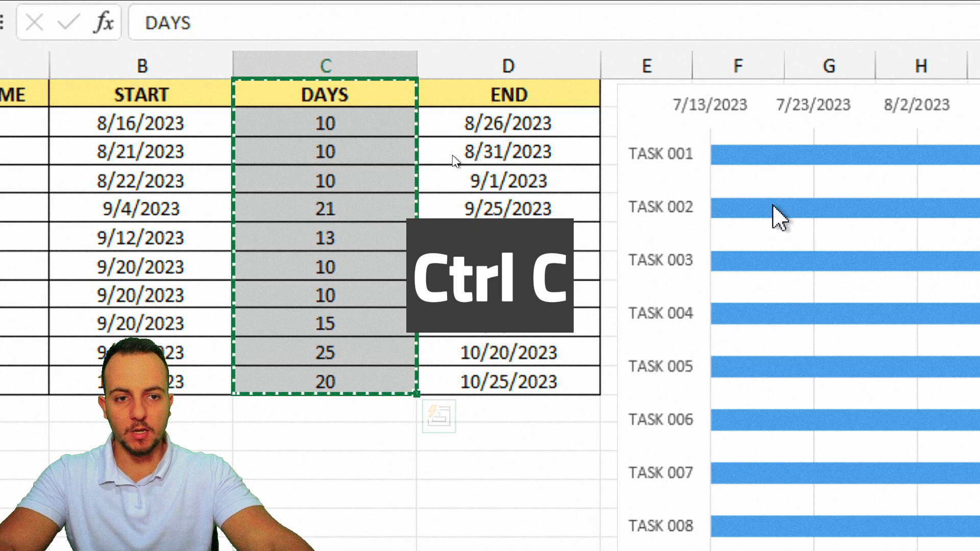
pyautogui.click(641, 98)
pyautogui.hotkey('ctrl', 'v')
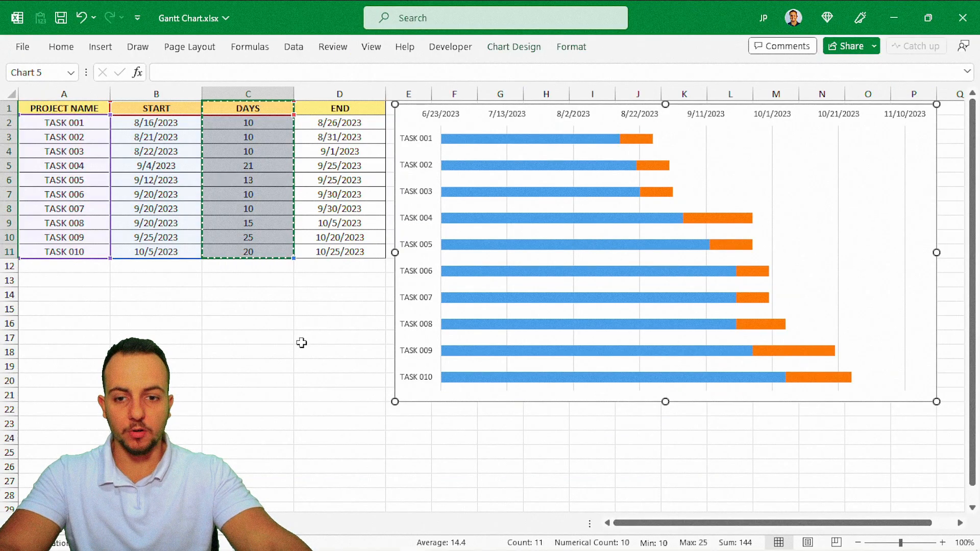
pyautogui.click(302, 342)
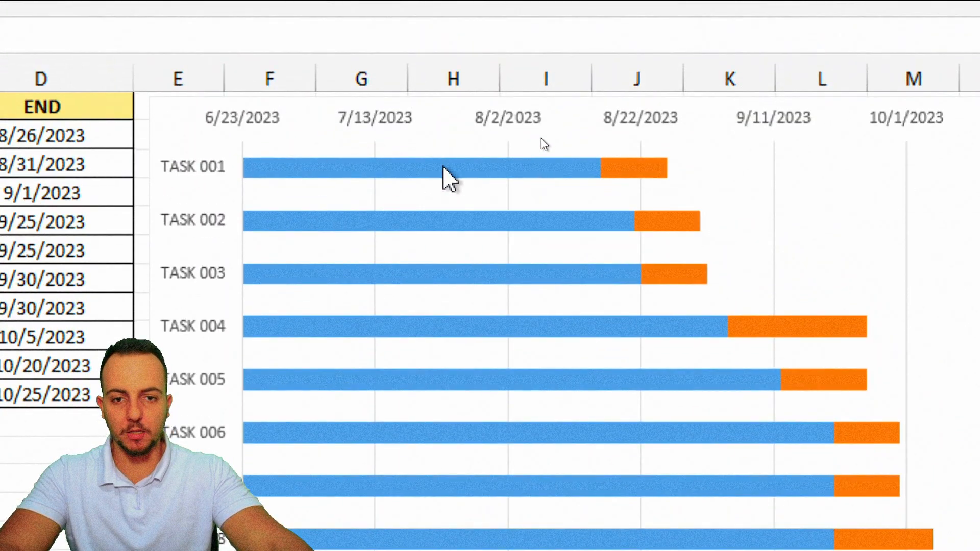
# Set the shape fill of the blue START series bars to No Fill
pyautogui.click(473, 169)
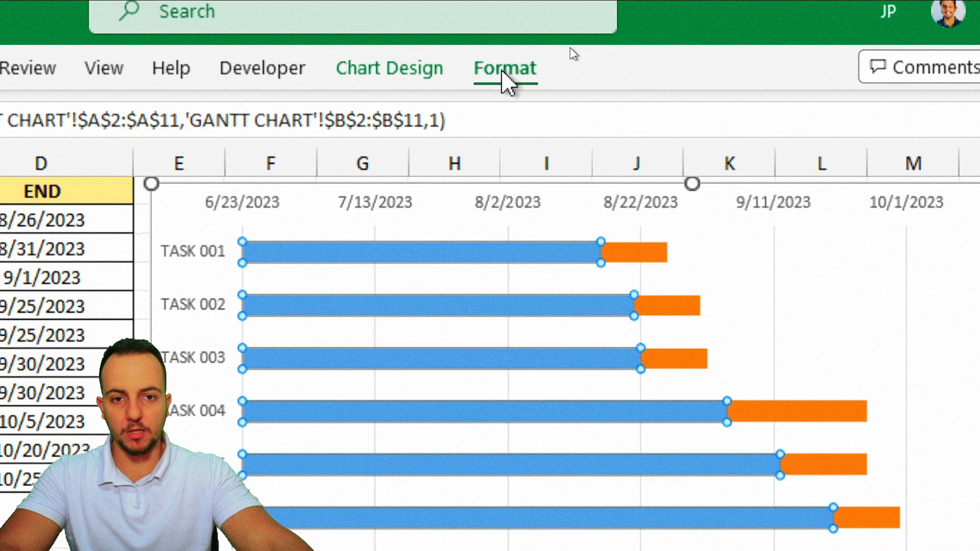
pyautogui.click(503, 71)
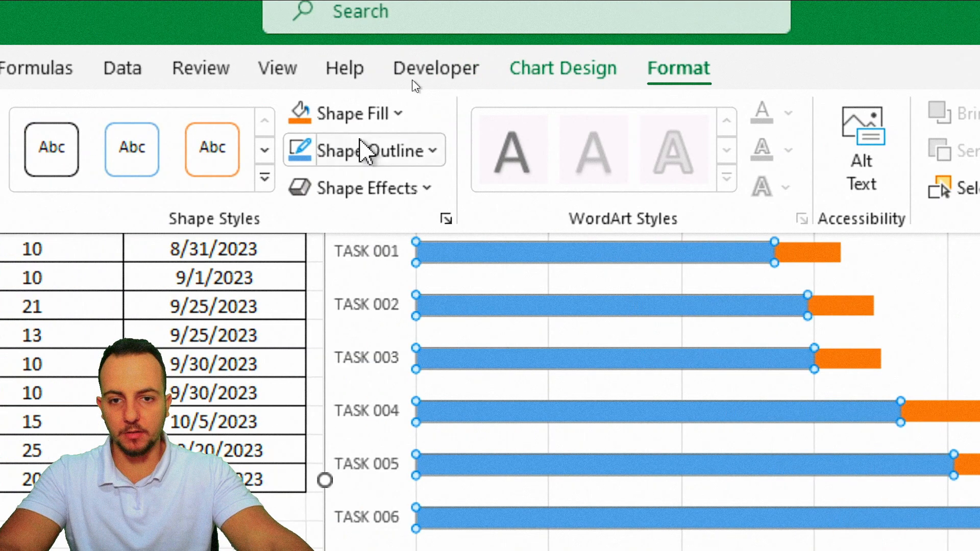
pyautogui.click(360, 119)
pyautogui.click(378, 335)
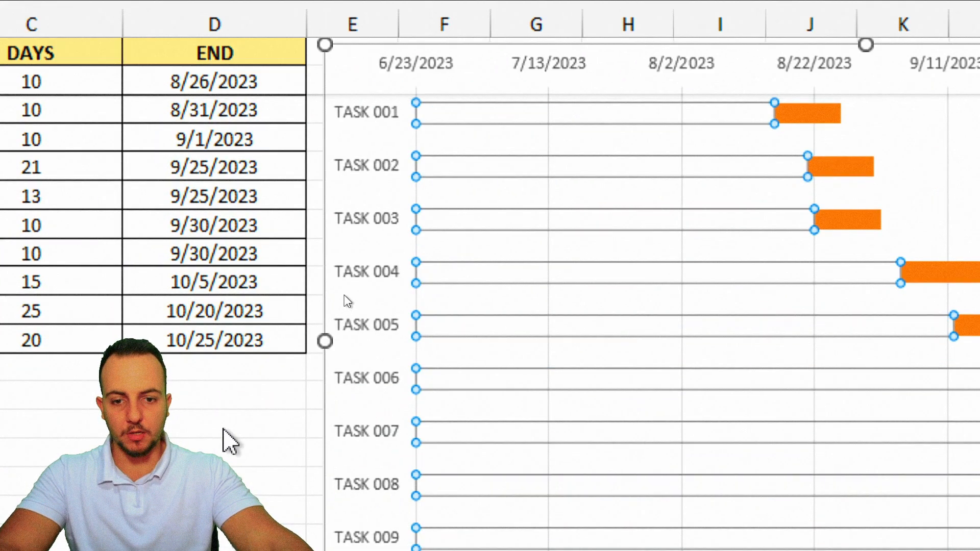
pyautogui.click(224, 427)
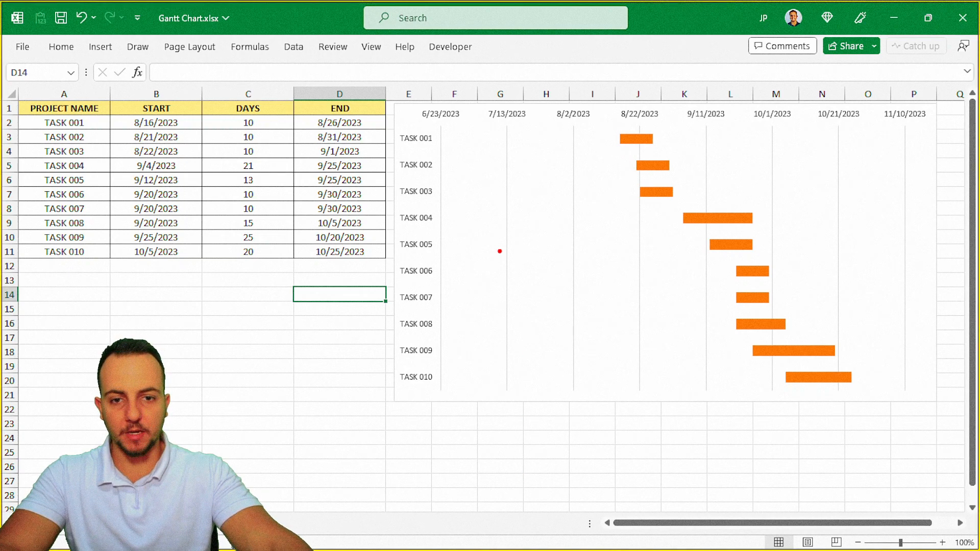
pyautogui.moveTo(446, 126)
pyautogui.mouseDown()
pyautogui.moveTo(534, 204)
pyautogui.moveTo(616, 405)
pyautogui.mouseUp()
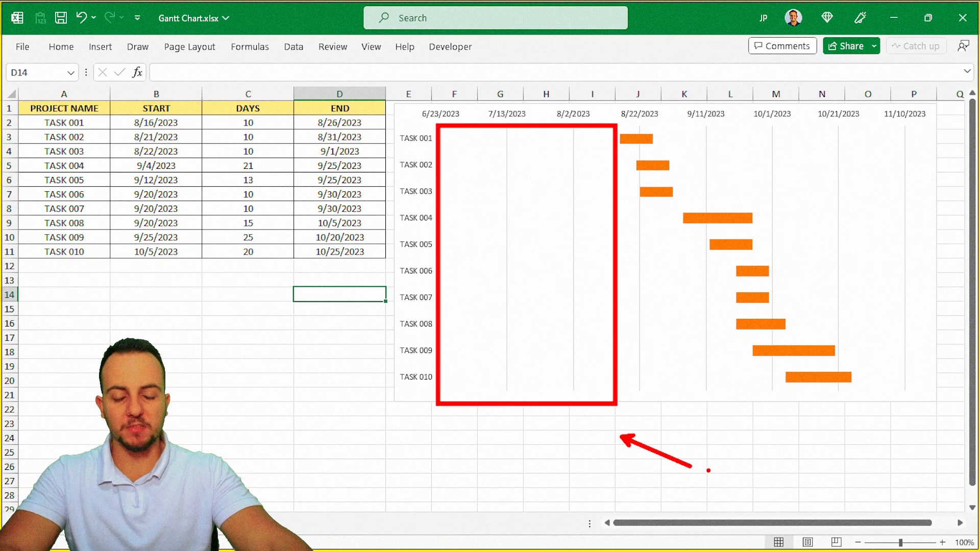
pyautogui.moveTo(608, 376)
pyautogui.mouseDown()
pyautogui.moveTo(516, 381)
pyautogui.moveTo(595, 204)
pyautogui.moveTo(456, 221)
pyautogui.moveTo(442, 128)
pyautogui.mouseUp()
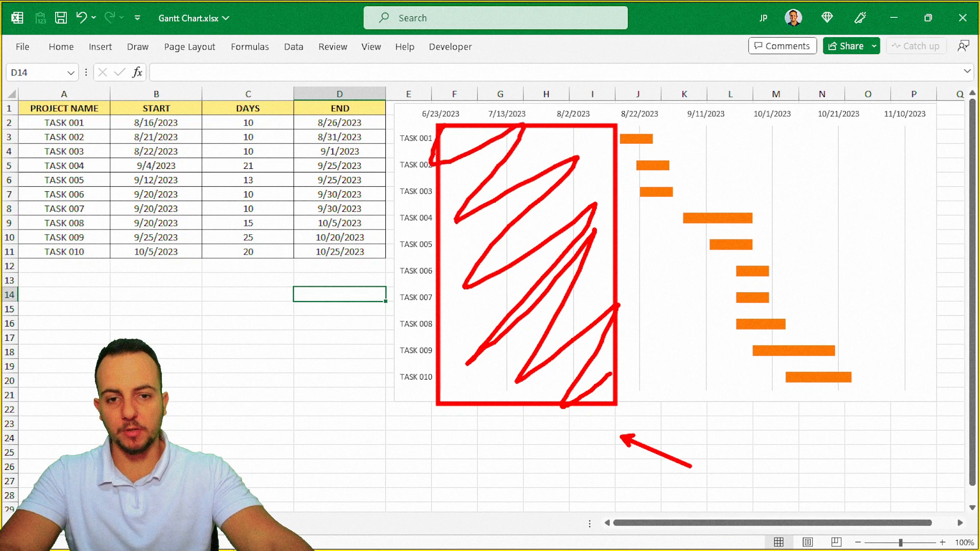
pyautogui.press('Escape')
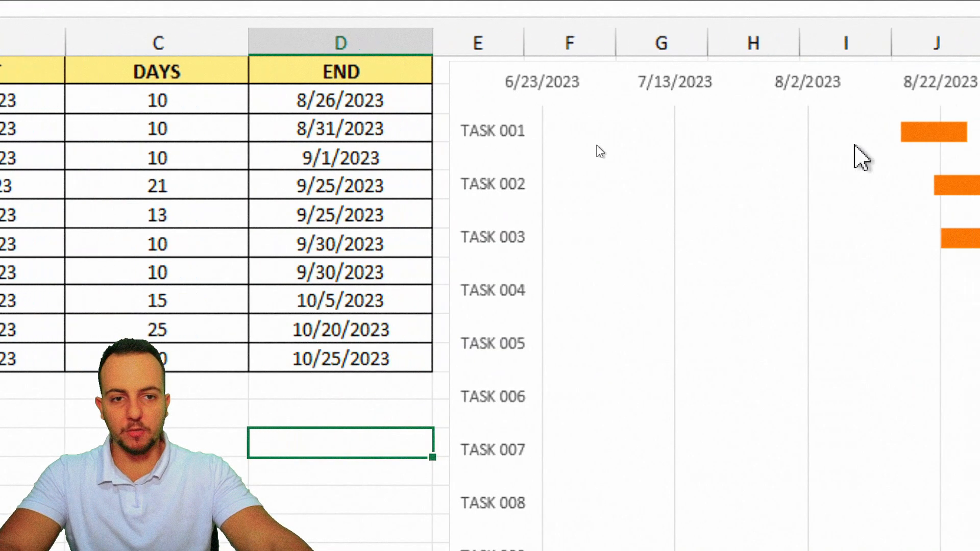
pyautogui.hotkey('ctrl', '2')
pyautogui.moveTo(480, 124)
pyautogui.mouseDown()
pyautogui.moveTo(601, 167)
pyautogui.moveTo(676, 263)
pyautogui.mouseUp()
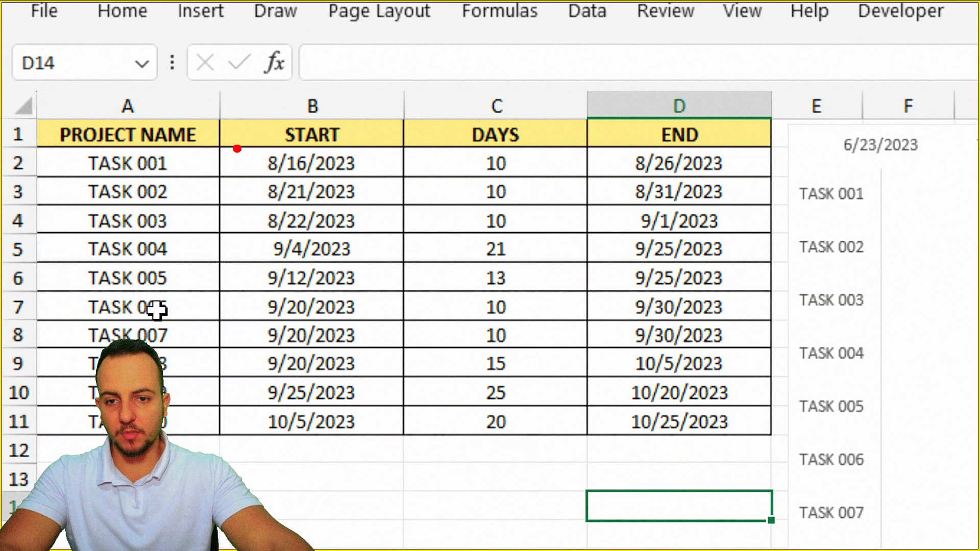
pyautogui.moveTo(237, 134); pyautogui.dragTo(393, 184)
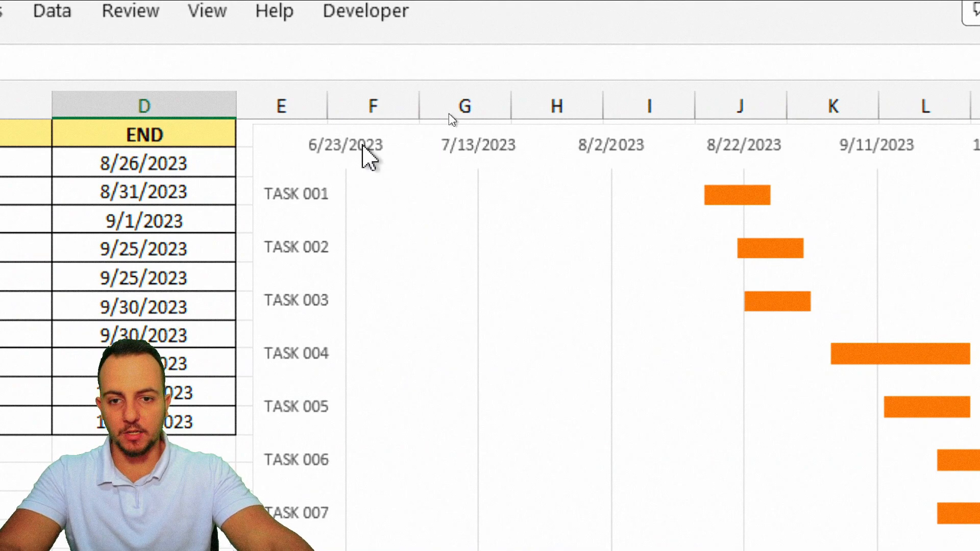
# Set the minimum bound of the chart's date axis to 8/16/2023
pyautogui.click(362, 146)
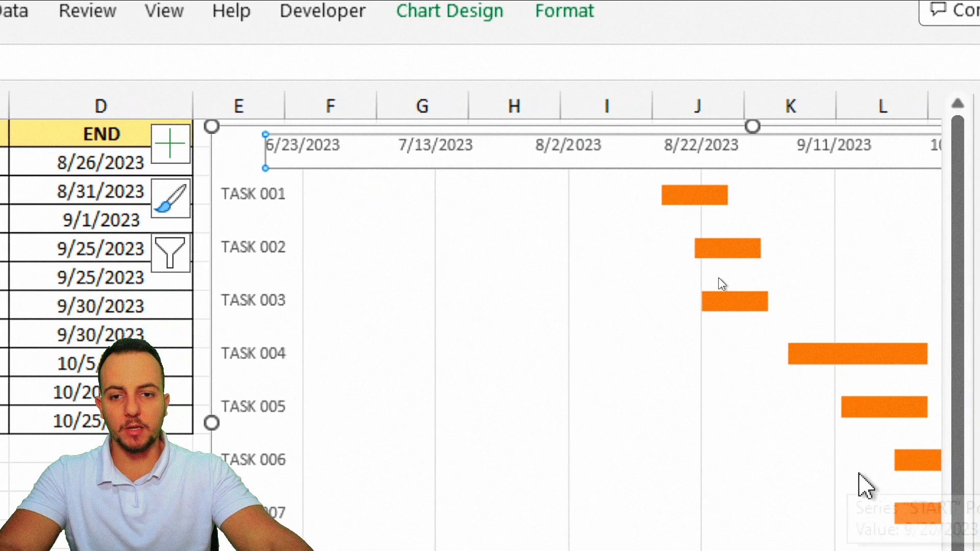
pyautogui.hotkey('ctrl', '1')
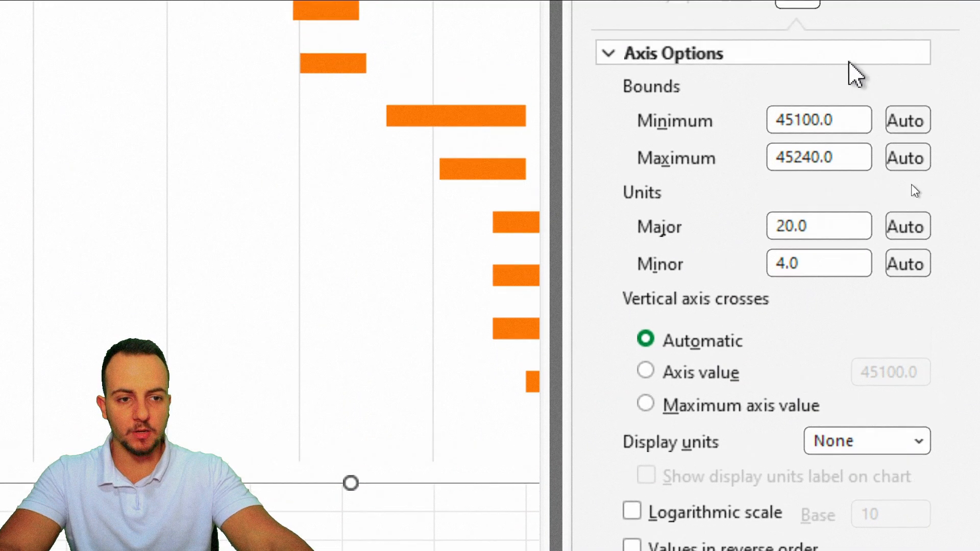
pyautogui.doubleClick(825, 118)
pyautogui.moveTo(859, 118); pyautogui.dragTo(766, 127)
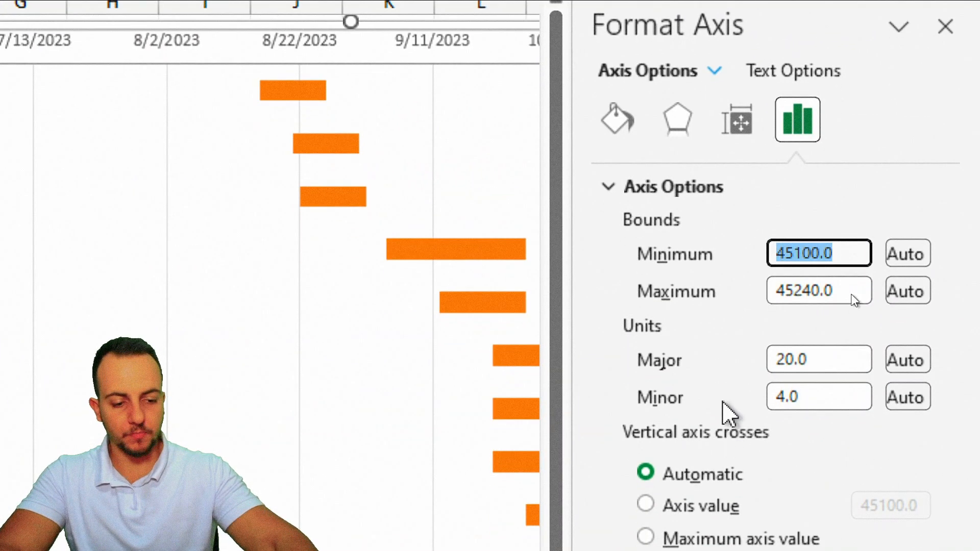
pyautogui.write('8/16/2023')
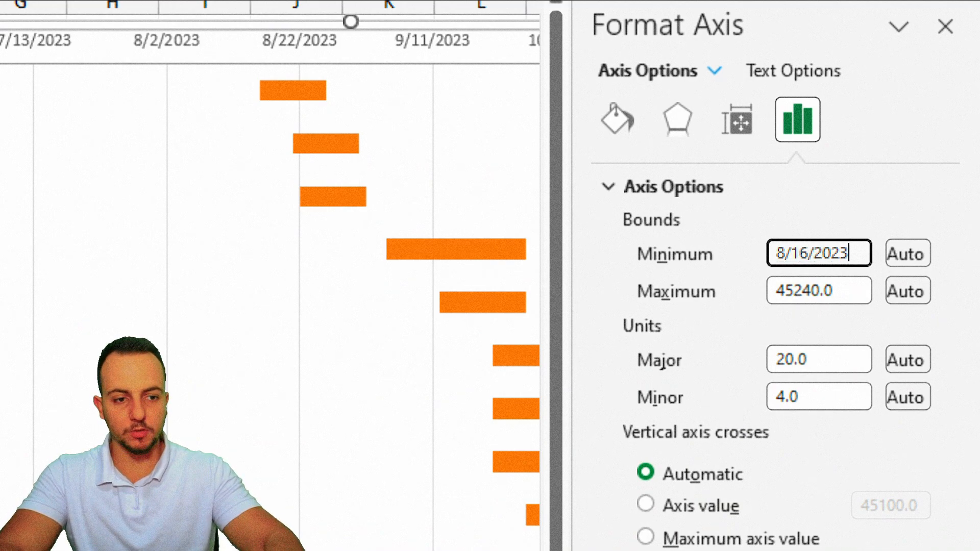
pyautogui.press('Return')
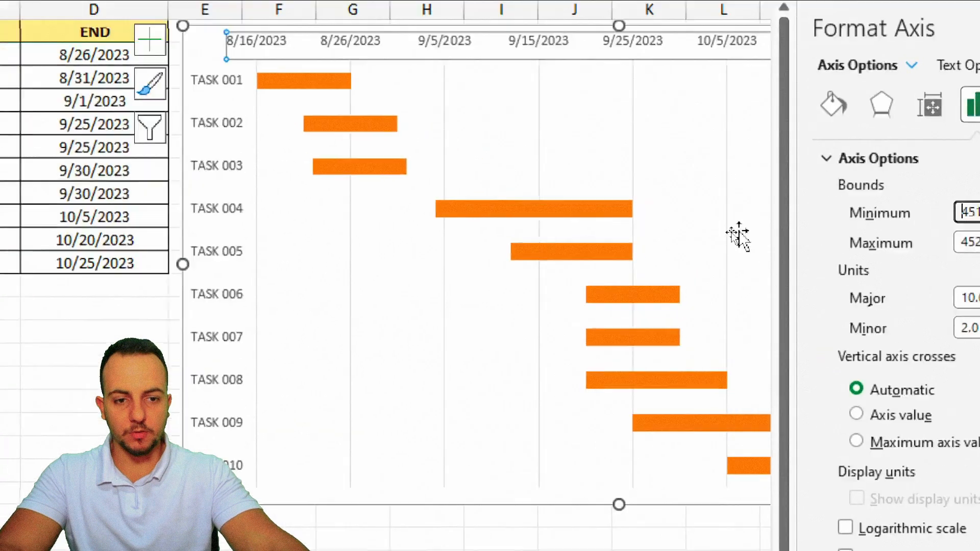
# Set the gap width of the orange DAYS series bars to 50%
pyautogui.click(654, 217)
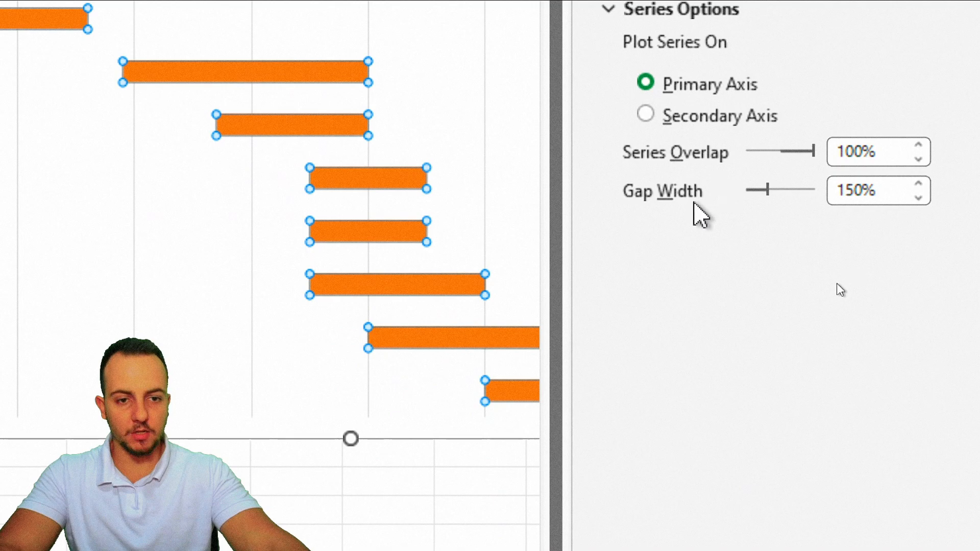
pyautogui.moveTo(870, 200); pyautogui.dragTo(835, 192)
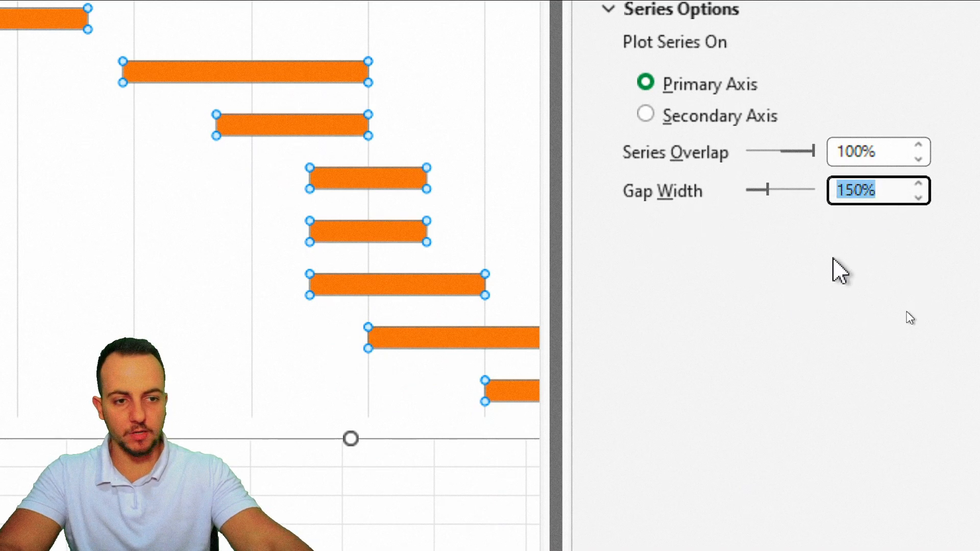
pyautogui.write('50')
pyautogui.press('Return')
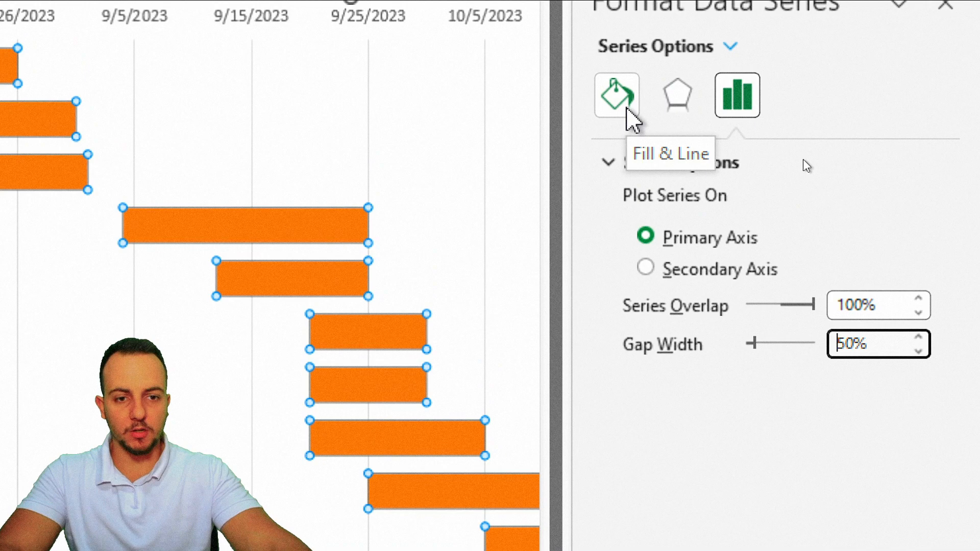
# Give the orange DAYS bars a solid black border and close the series formatting
pyautogui.click(627, 108)
pyautogui.click(646, 203)
pyautogui.click(682, 278)
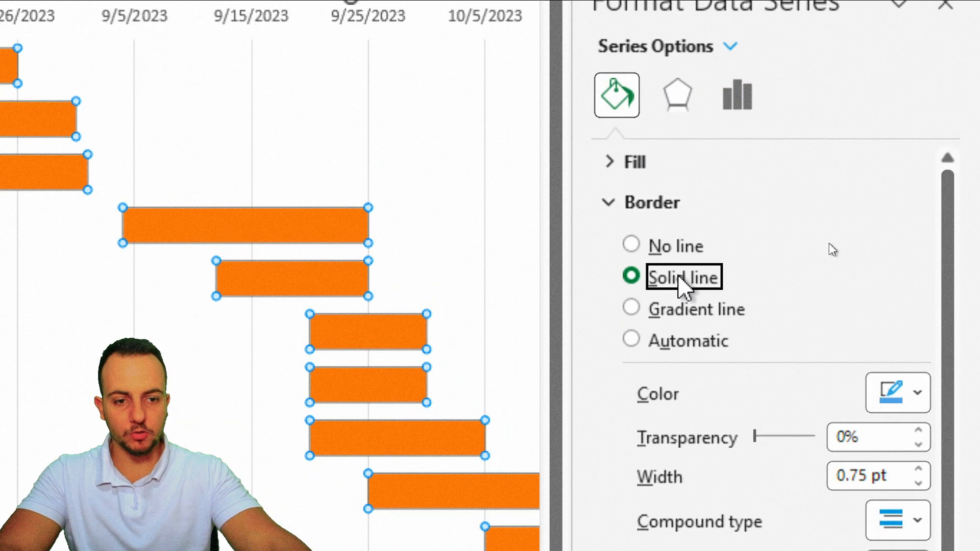
pyautogui.click(900, 403)
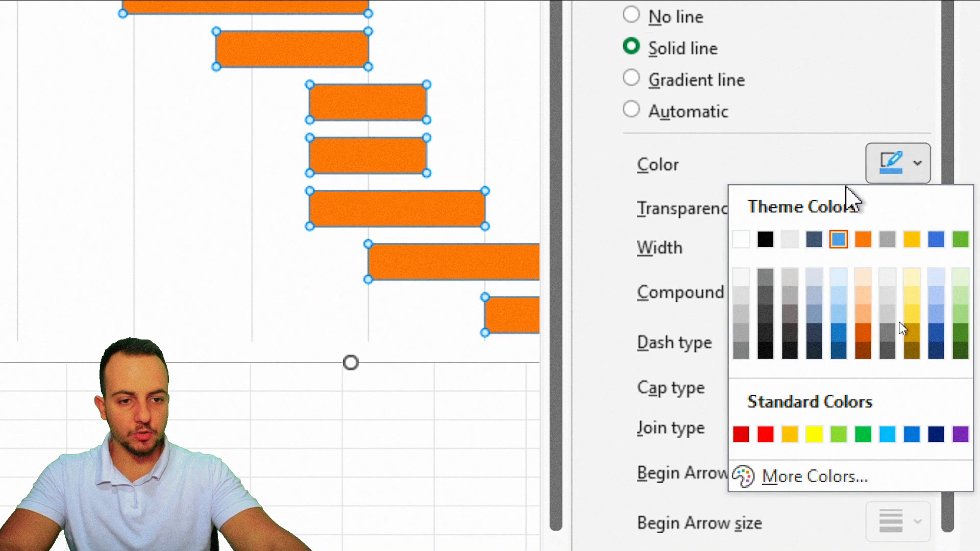
pyautogui.click(766, 239)
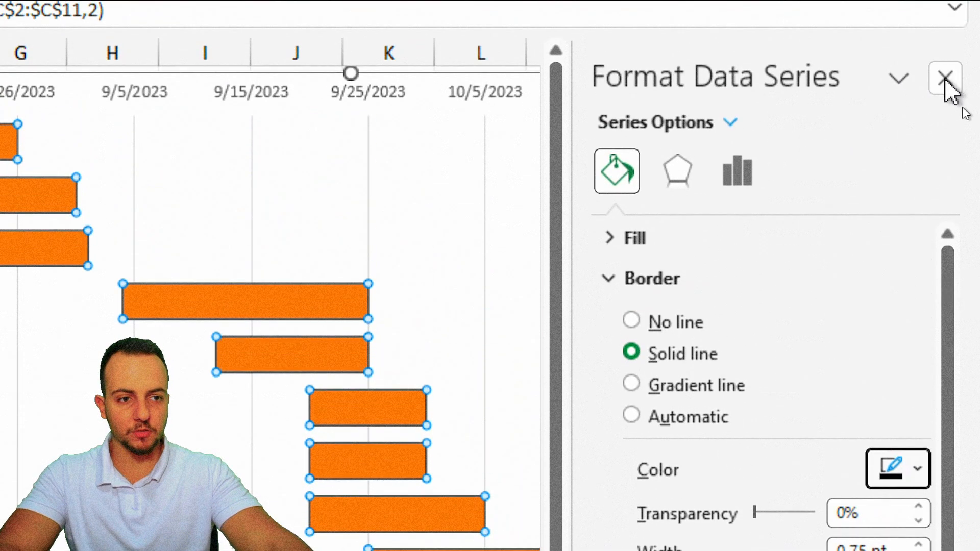
pyautogui.click(945, 78)
pyautogui.click(304, 380)
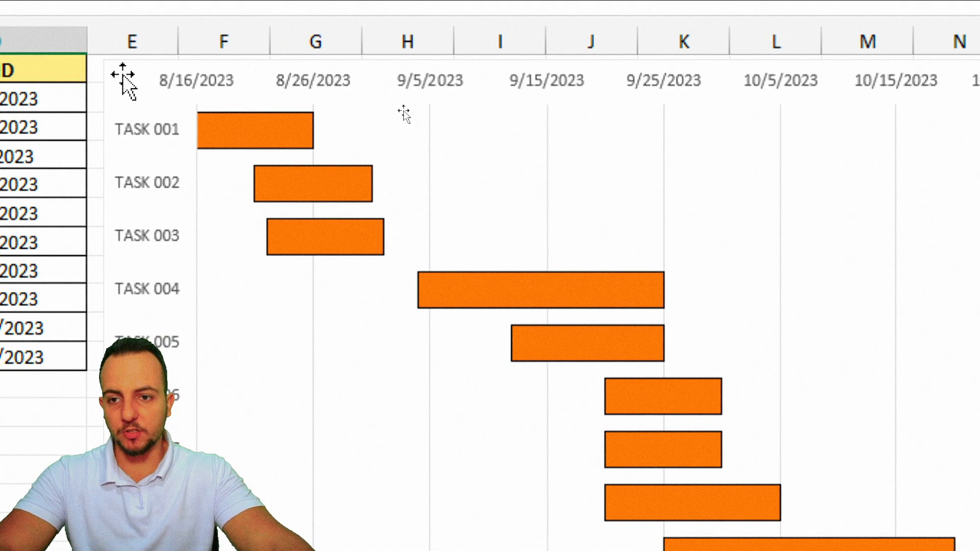
# Add centered data labels to the chart and delete the date labels of the hidden START series
pyautogui.click(99, 82)
pyautogui.click(360, 69)
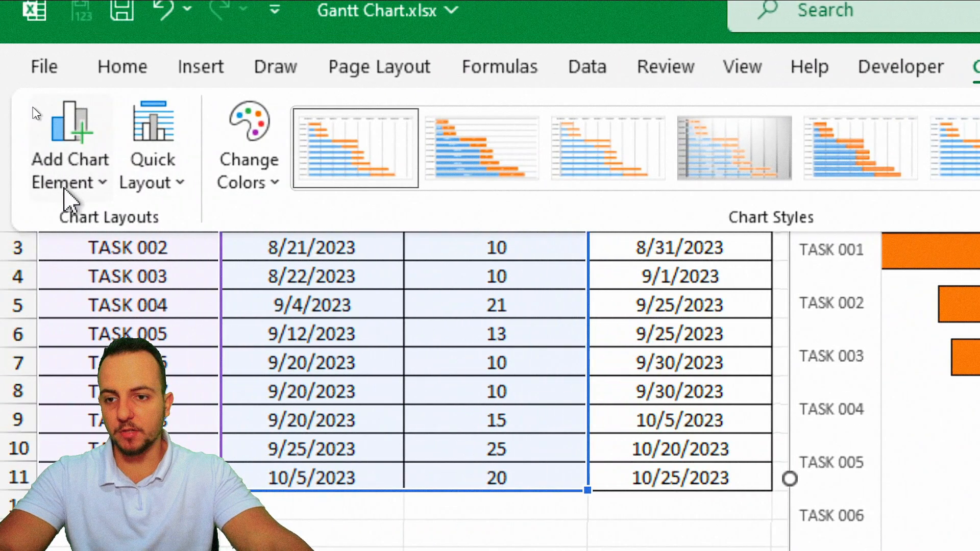
pyautogui.click(71, 190)
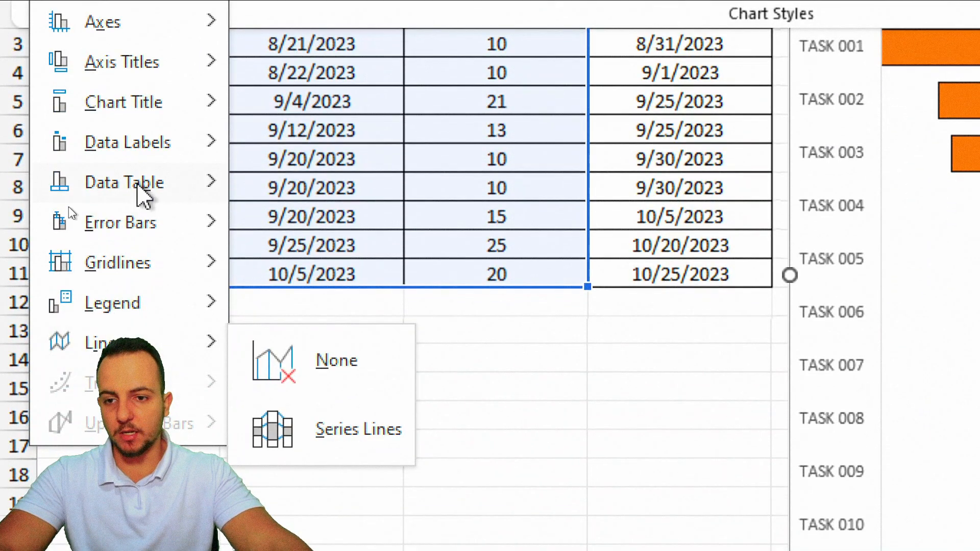
pyautogui.moveTo(144, 396)
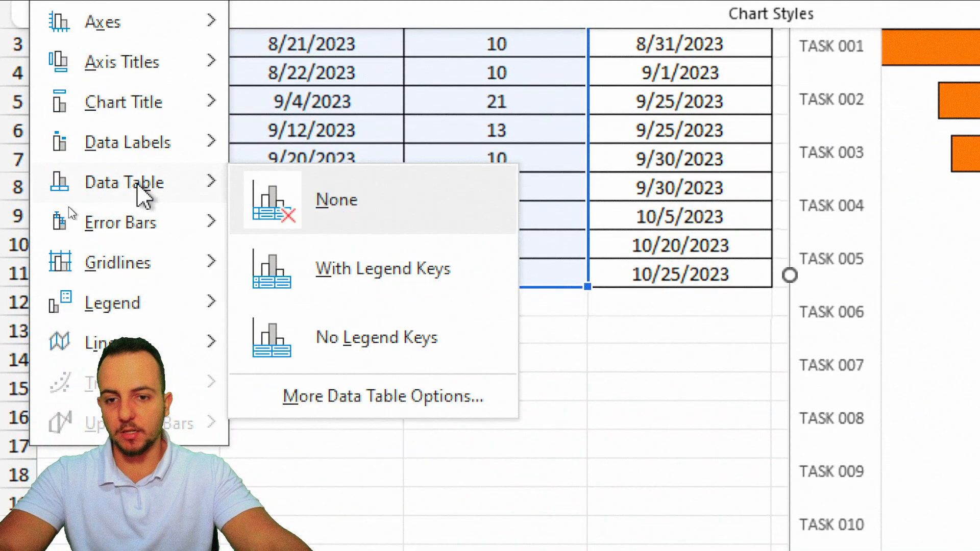
pyautogui.moveTo(168, 148)
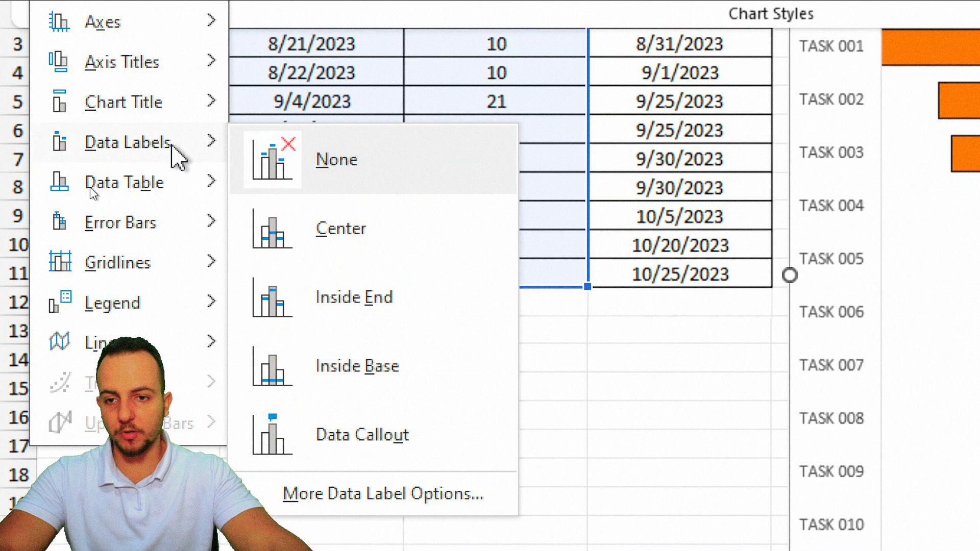
pyautogui.click(388, 241)
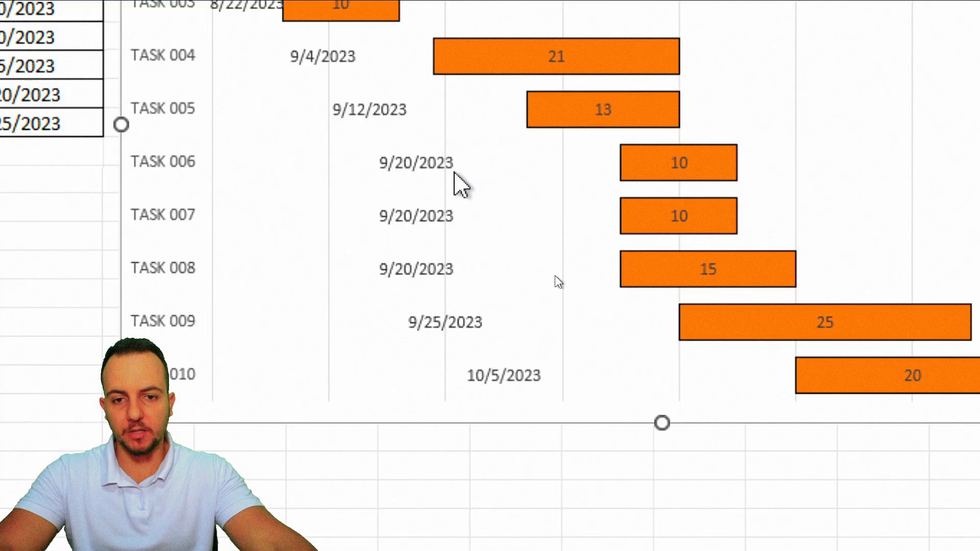
pyautogui.click(449, 168)
pyautogui.press('Delete')
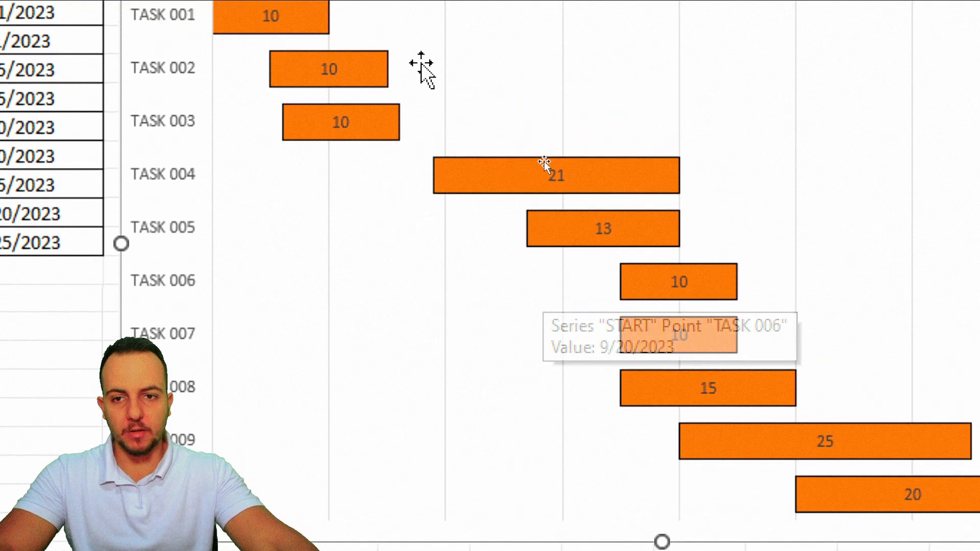
# Enlarge the font of the DAYS data labels by several sizes and make them bold
pyautogui.click(327, 150)
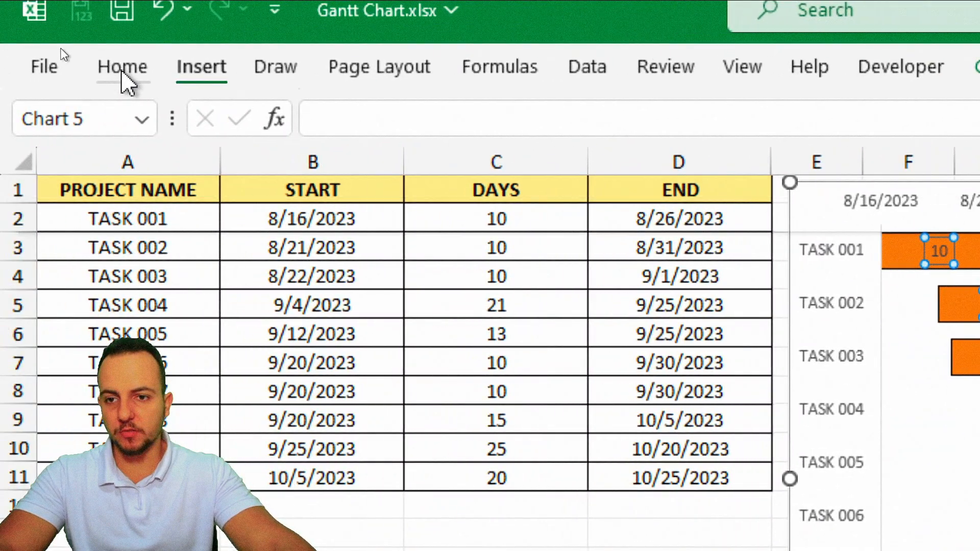
pyautogui.click(107, 69)
pyautogui.click(417, 123)
pyautogui.click(429, 129)
pyautogui.click(429, 129)
pyautogui.click(429, 129)
pyautogui.click(429, 129)
pyautogui.click(430, 129)
pyautogui.click(189, 167)
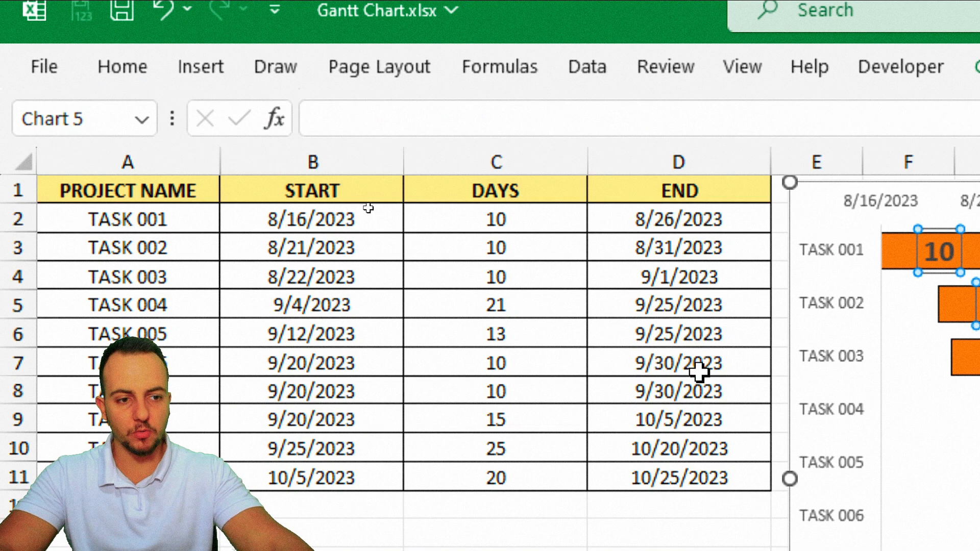
pyautogui.click(588, 455)
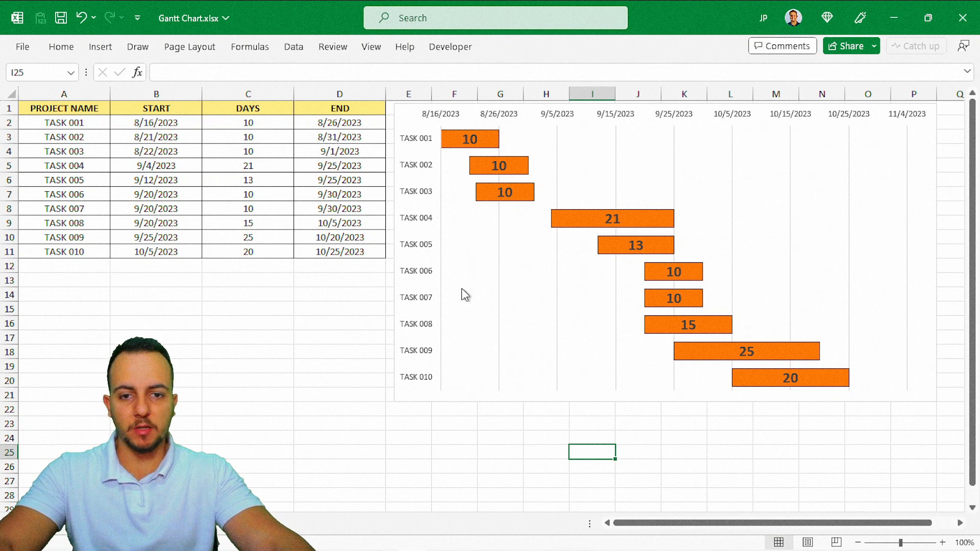
# Add primary major horizontal gridlines to the Gantt chart
pyautogui.click(399, 108)
pyautogui.click(502, 48)
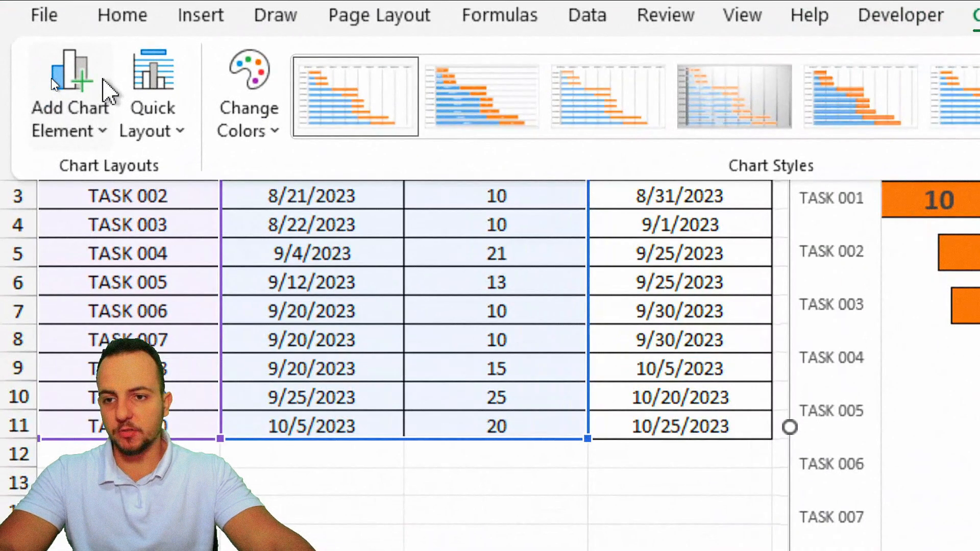
pyautogui.click(28, 81)
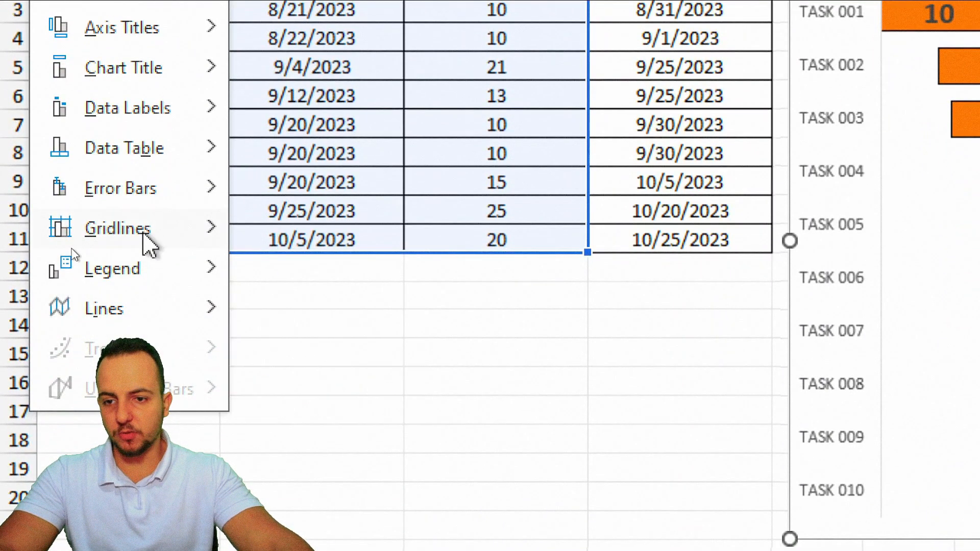
pyautogui.moveTo(149, 416)
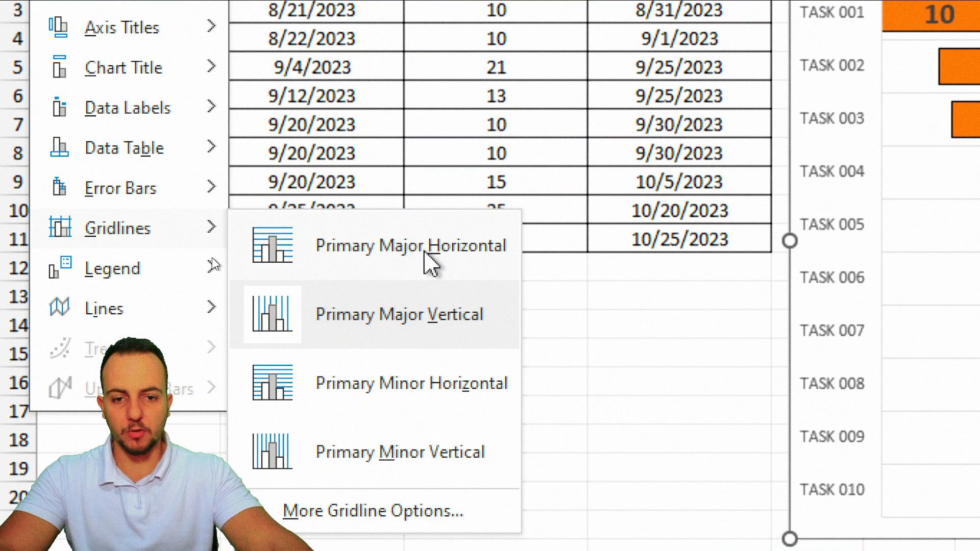
pyautogui.click(414, 250)
pyautogui.click(272, 380)
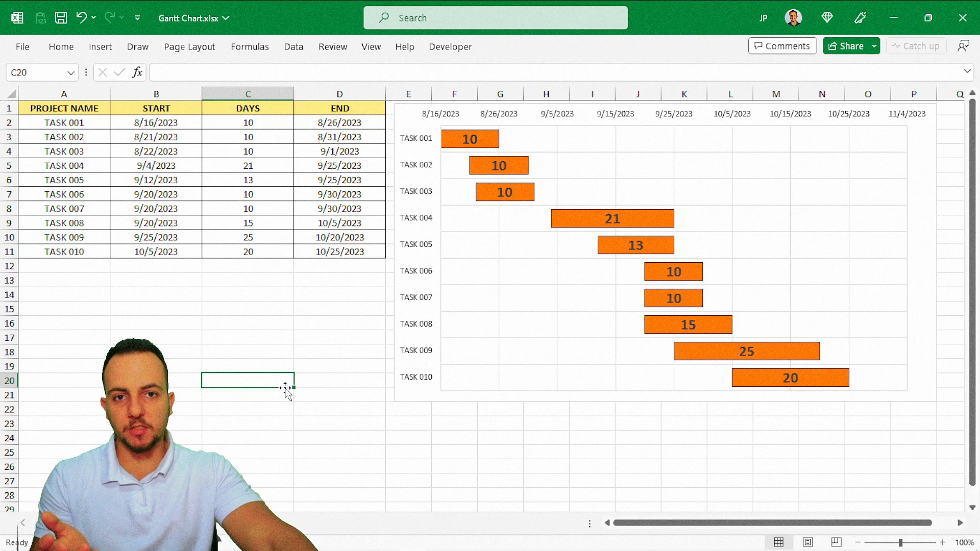
pyautogui.hotkey('ctrl', 'Home')
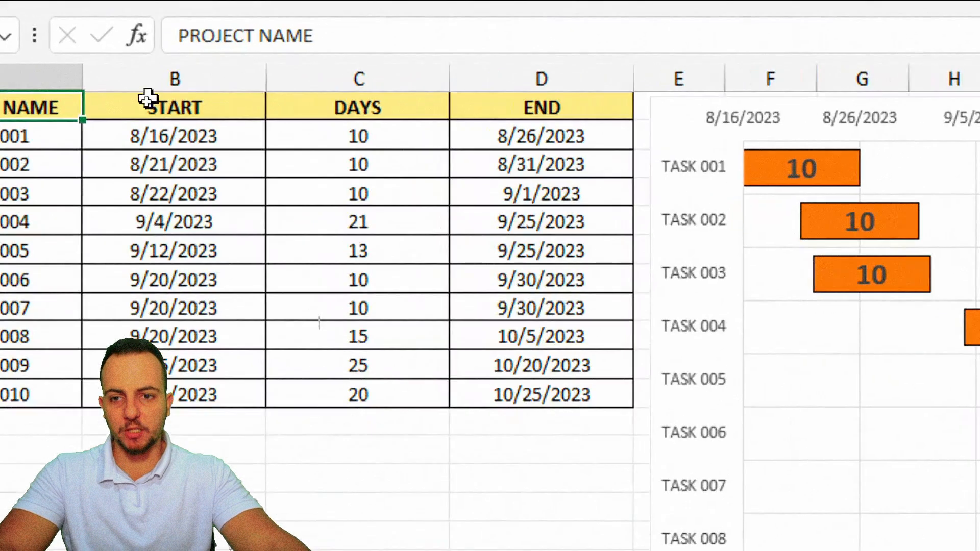
pyautogui.click(153, 79)
pyautogui.click(514, 71)
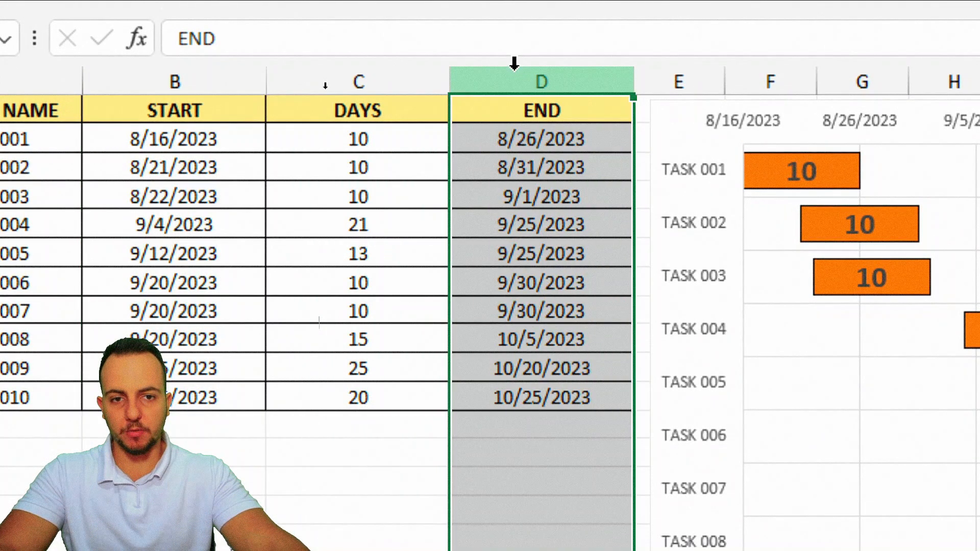
pyautogui.click(207, 71)
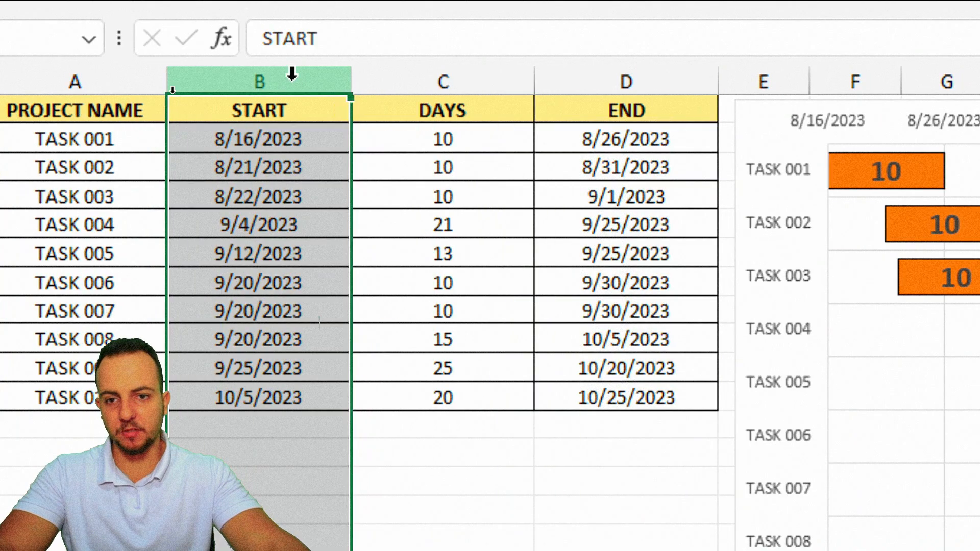
pyautogui.click(593, 81)
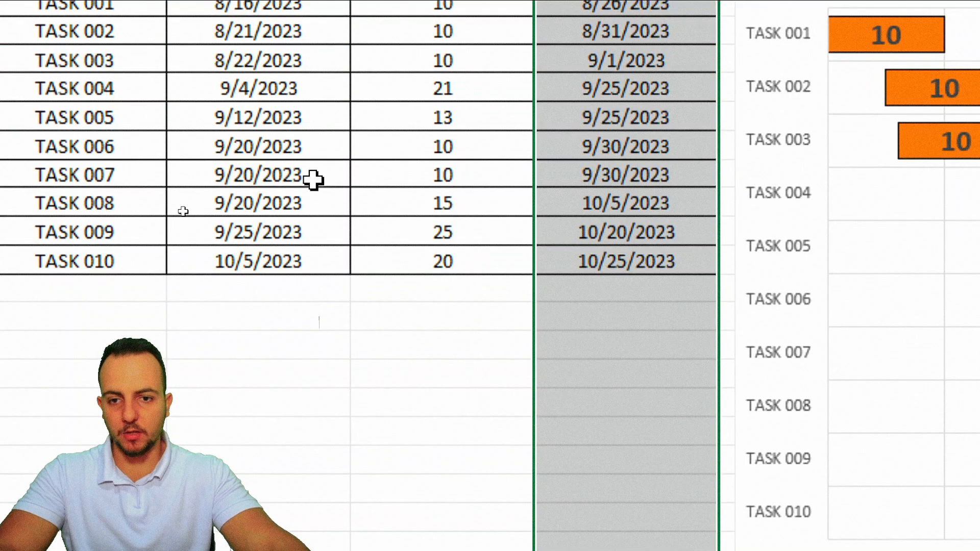
pyautogui.click(313, 180)
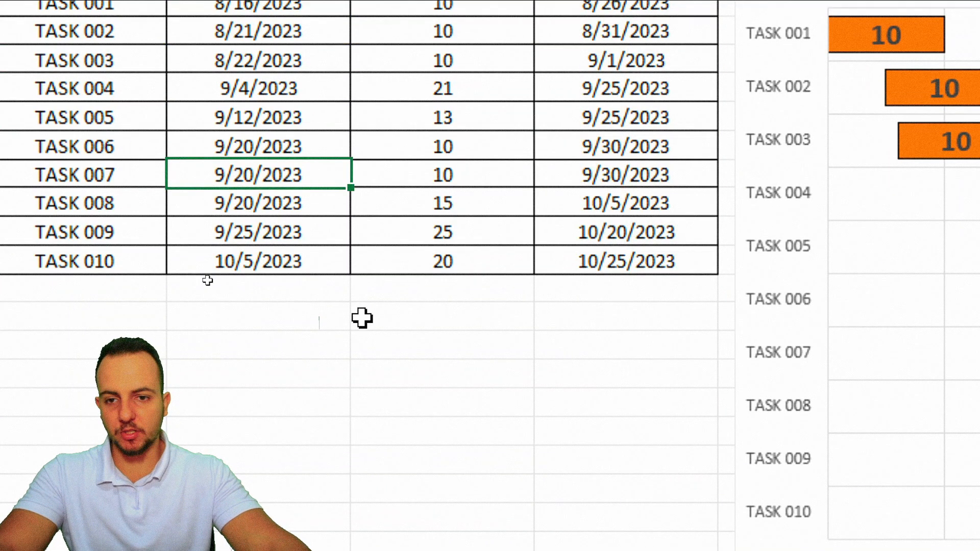
# Change the END date of TASK 010 in cell D11 to 10/30/2023
pyautogui.click(310, 222)
pyautogui.press('Down')
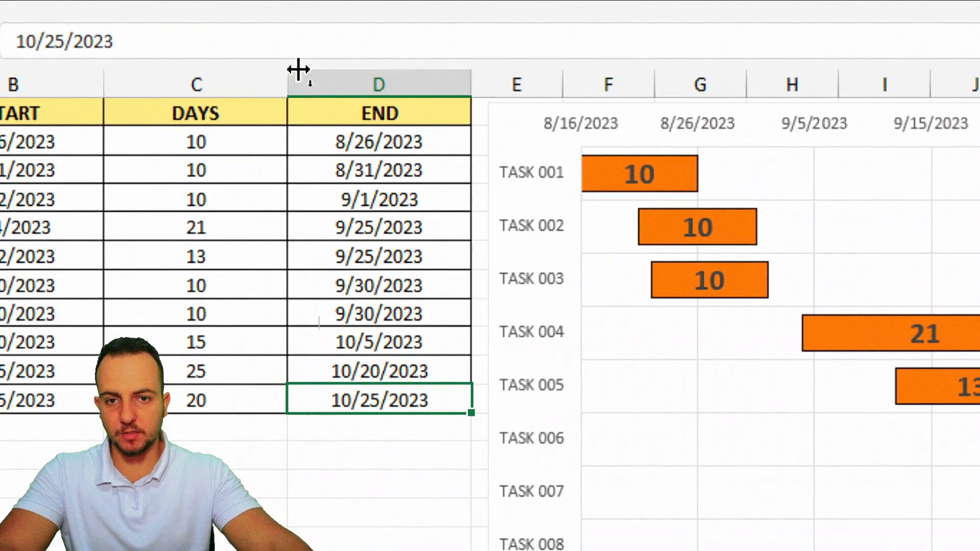
pyautogui.press('Right')
pyautogui.hotkey('shift', 'Right')
pyautogui.hotkey('shift', 'Right')
pyautogui.write('30')
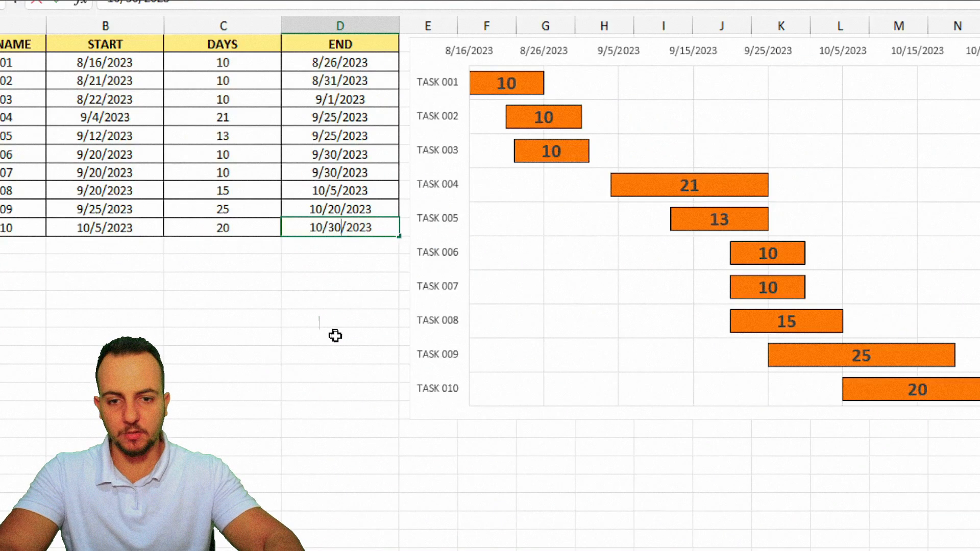
pyautogui.press('Return')
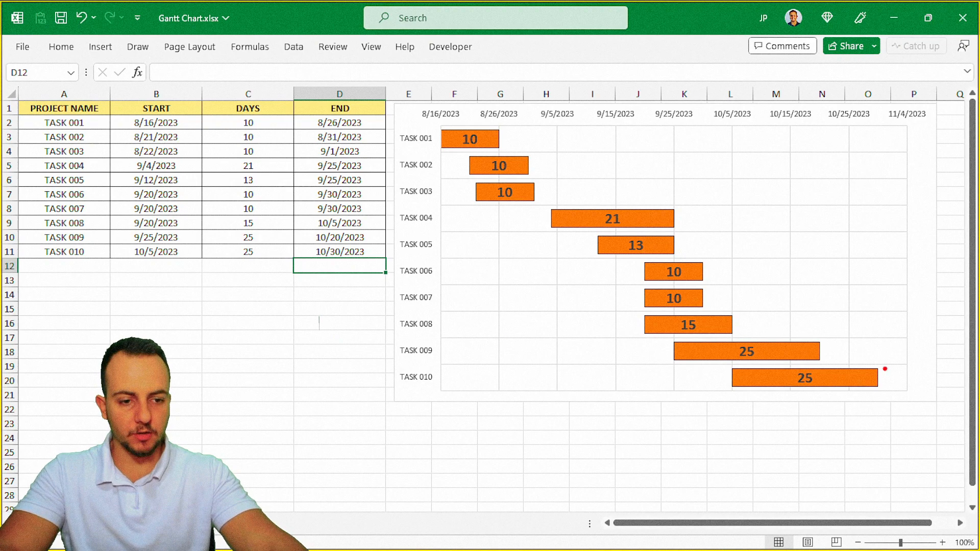
pyautogui.moveTo(885, 369)
pyautogui.mouseDown()
pyautogui.moveTo(770, 382)
pyautogui.moveTo(888, 355)
pyautogui.mouseUp()
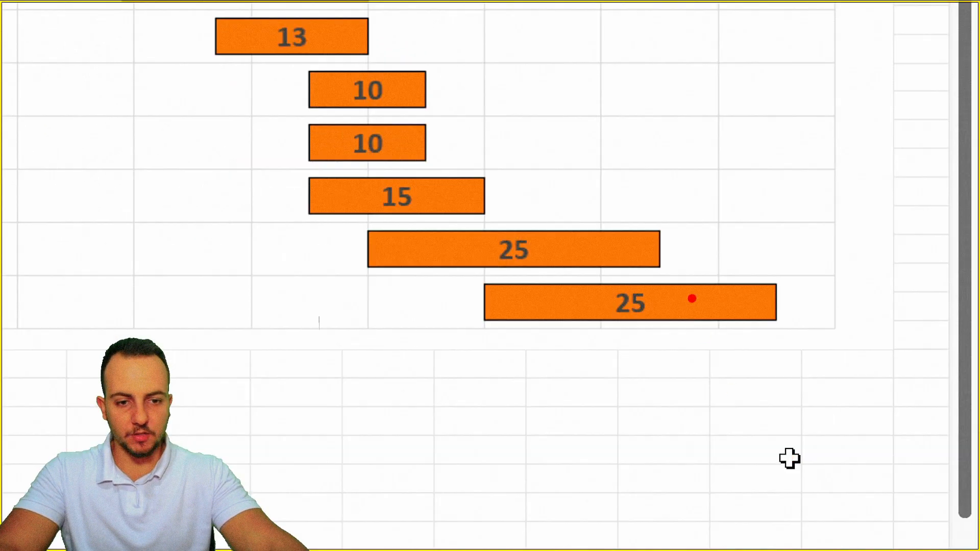
pyautogui.moveTo(828, 366)
pyautogui.mouseDown()
pyautogui.moveTo(785, 398)
pyautogui.moveTo(828, 369)
pyautogui.mouseUp()
pyautogui.moveTo(835, 365); pyautogui.dragTo(866, 337)
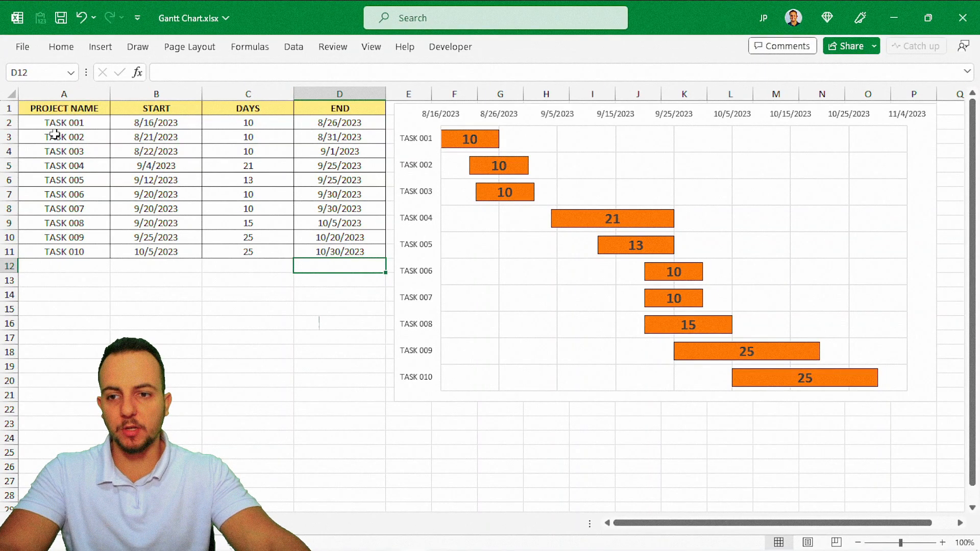
pyautogui.click(71, 110)
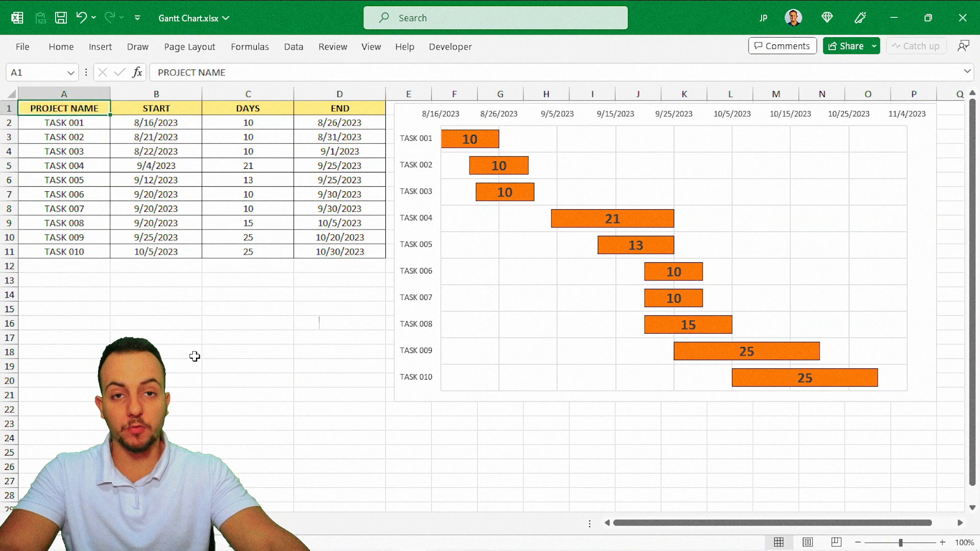